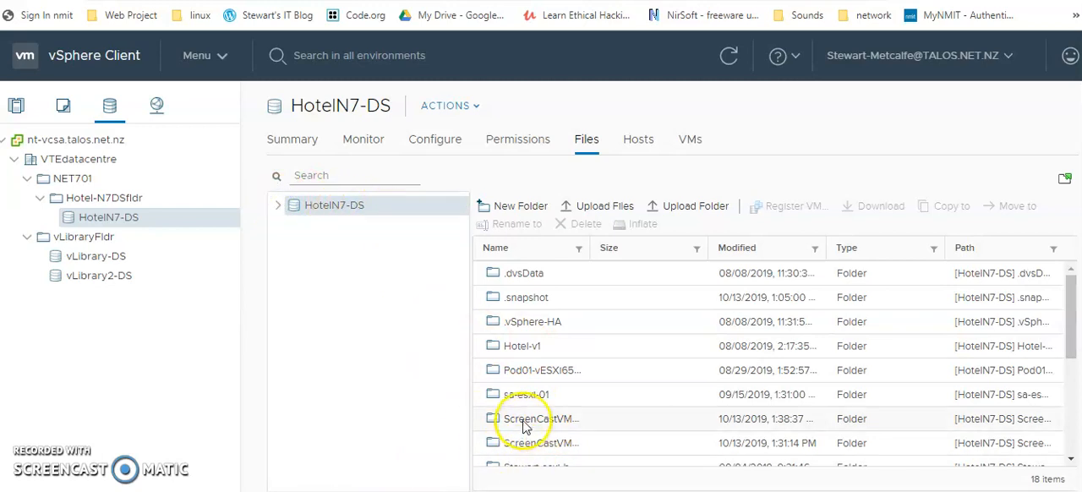
Remove the ScreenCastVM1-1 virtual machine from the inventory without deleting its files from the datastore.
left_click_drag(588, 247, 611, 248)
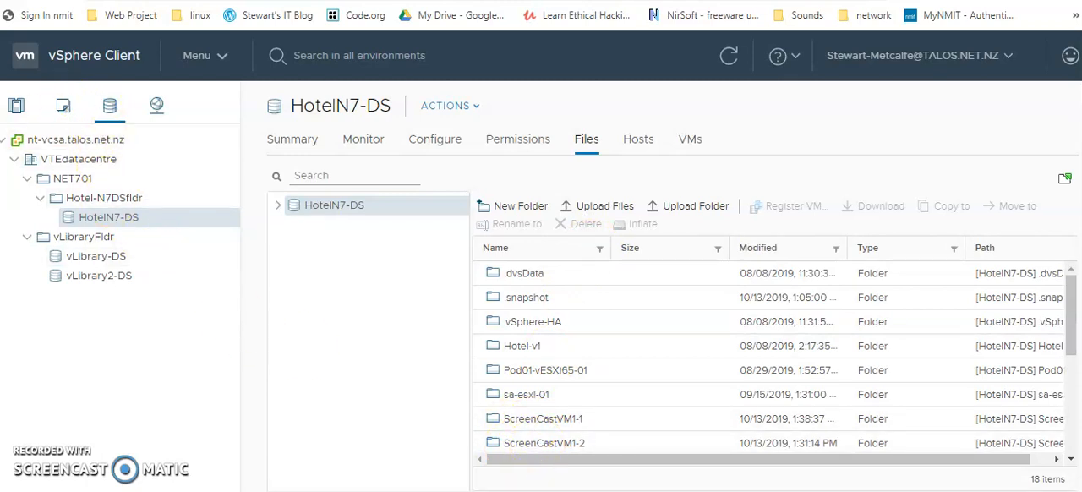
left_click(17, 113)
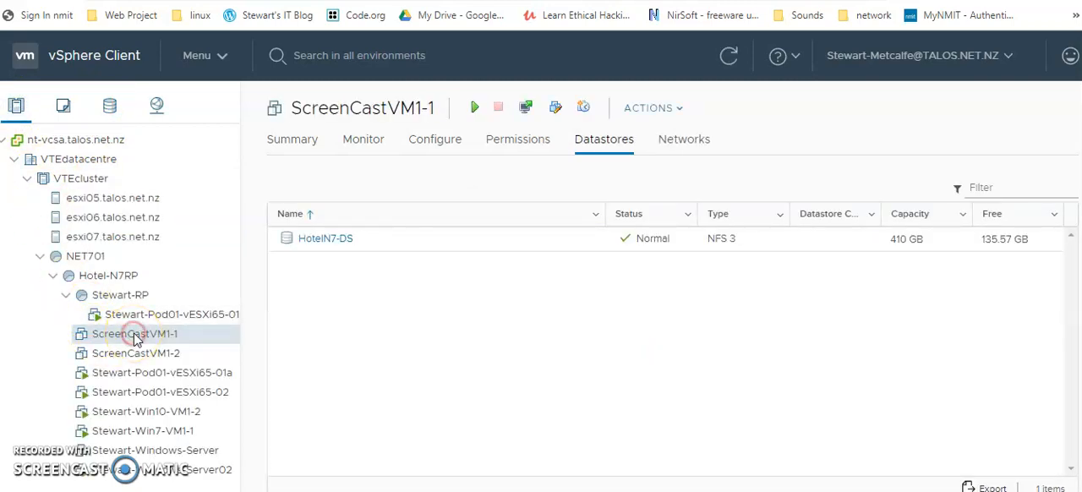
right_click(135, 338)
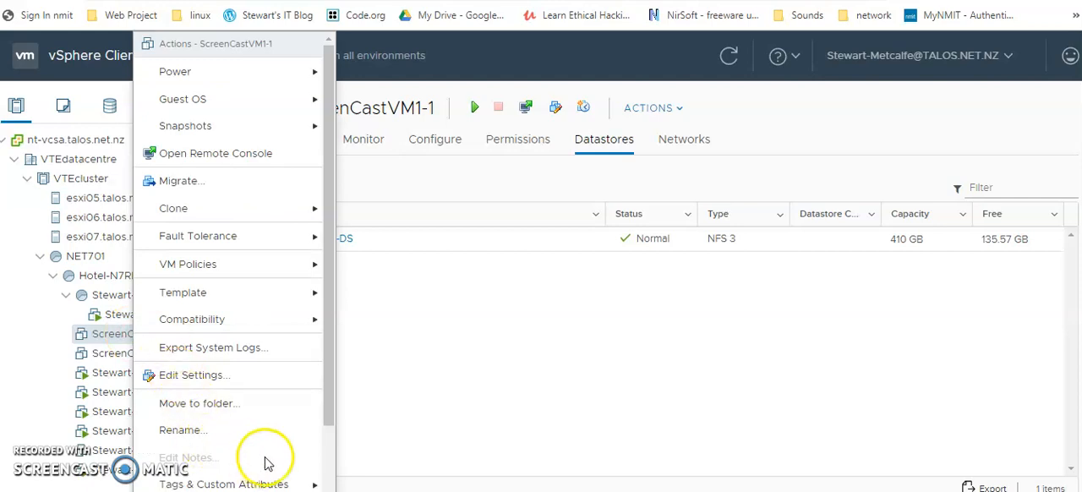
left_click_drag(329, 372, 326, 486)
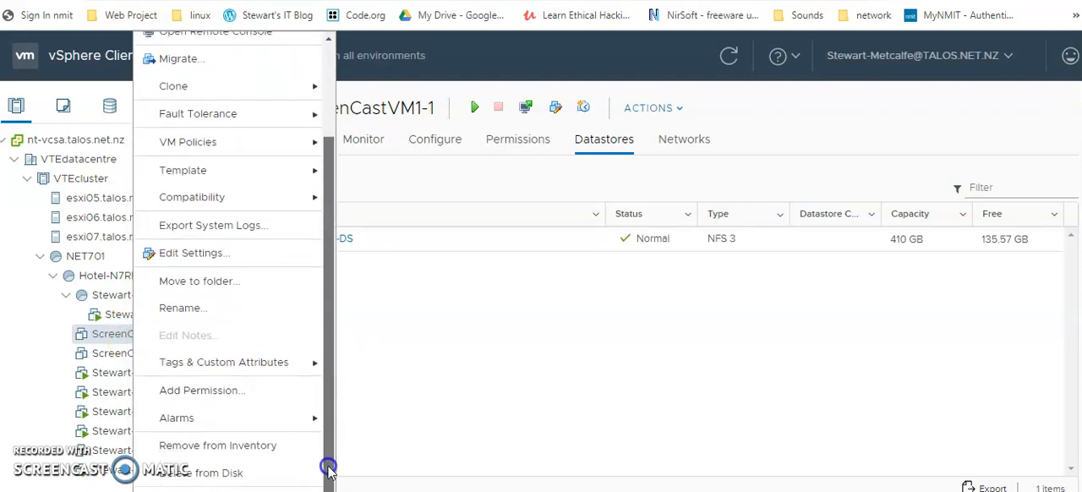
left_click(237, 440)
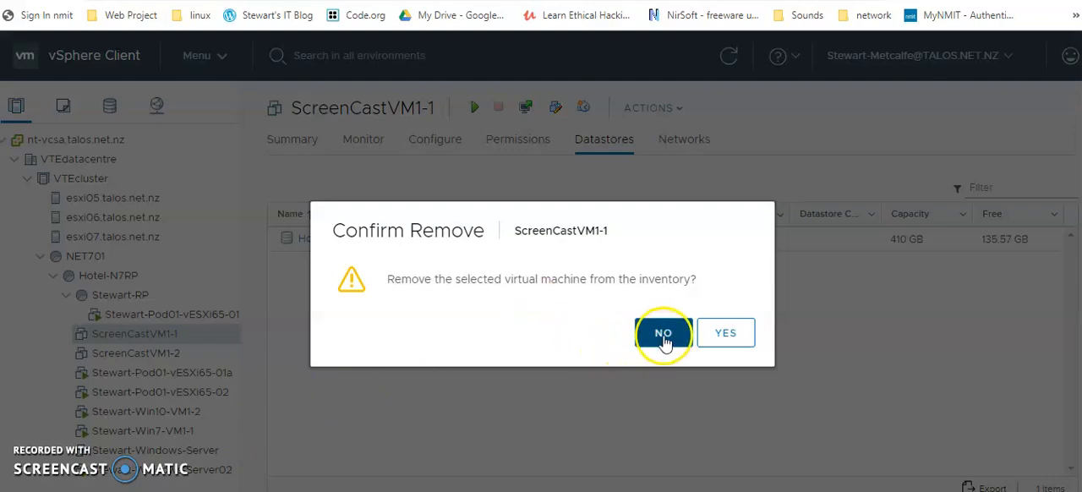
left_click(725, 333)
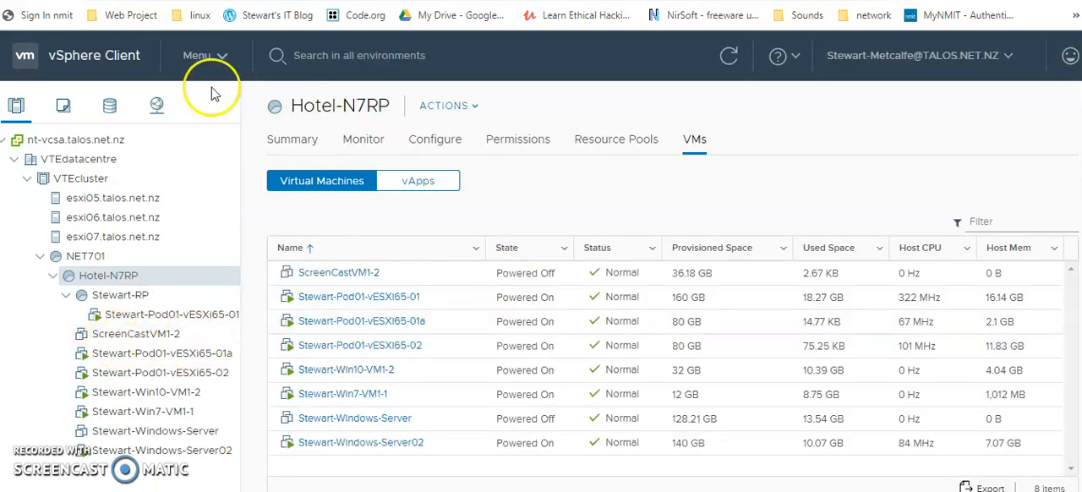
Check the HotelN7-DS datastore's files for the ScreenCastVM1-1 folder, widening the name column to read full names.
left_click(109, 110)
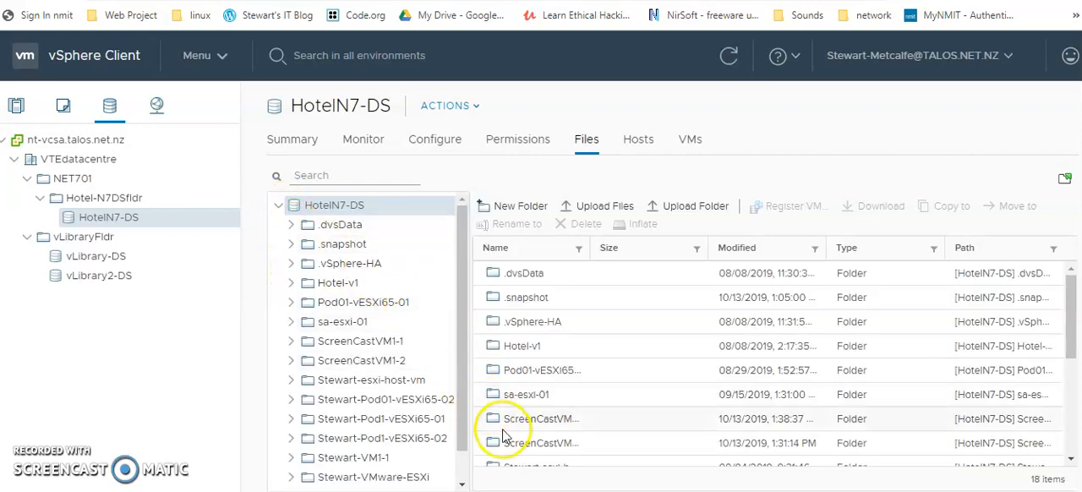
left_click_drag(592, 247, 631, 247)
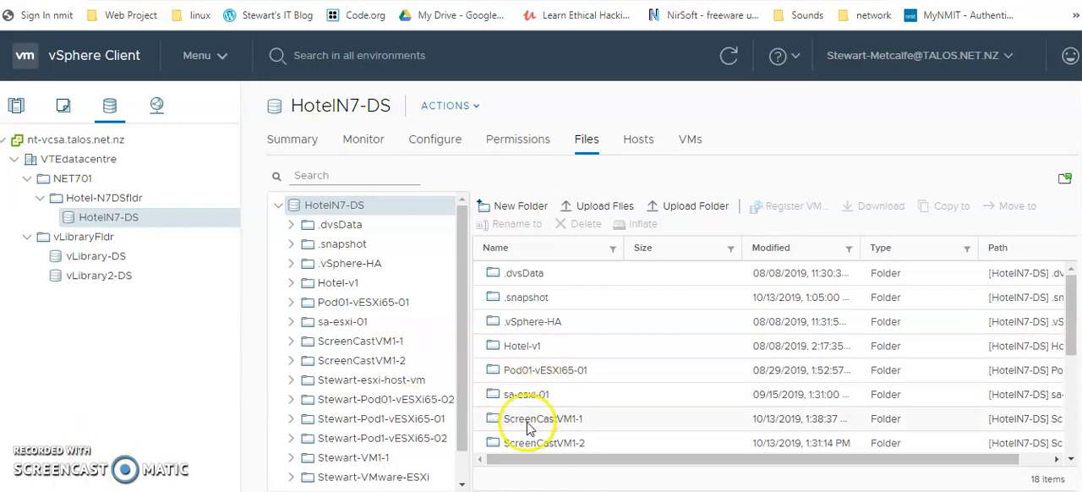
left_click(16, 108)
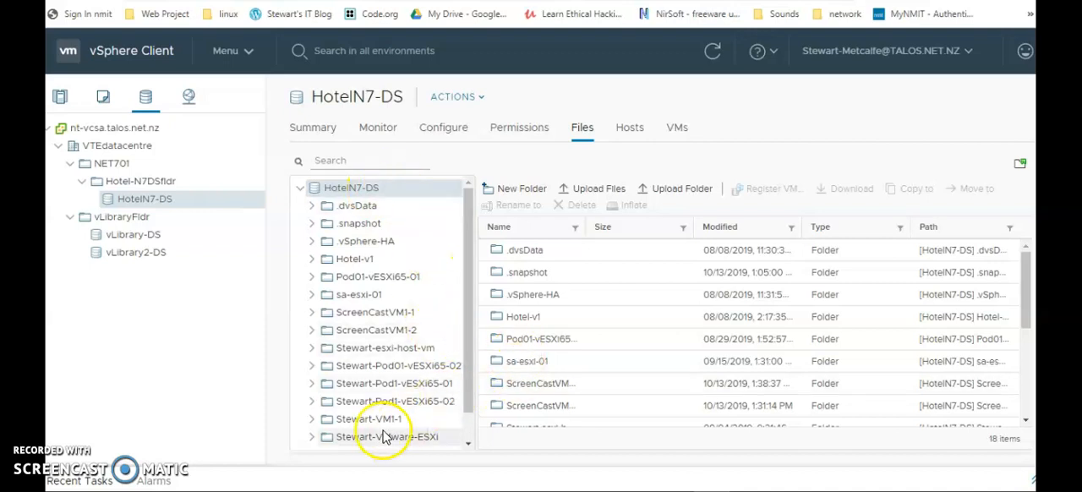
Start registering a virtual machine from ScreenCastVM1-1.vmx in the ScreenCastVM1-1 folder of the HotelN7-DS datastore.
left_click(380, 315)
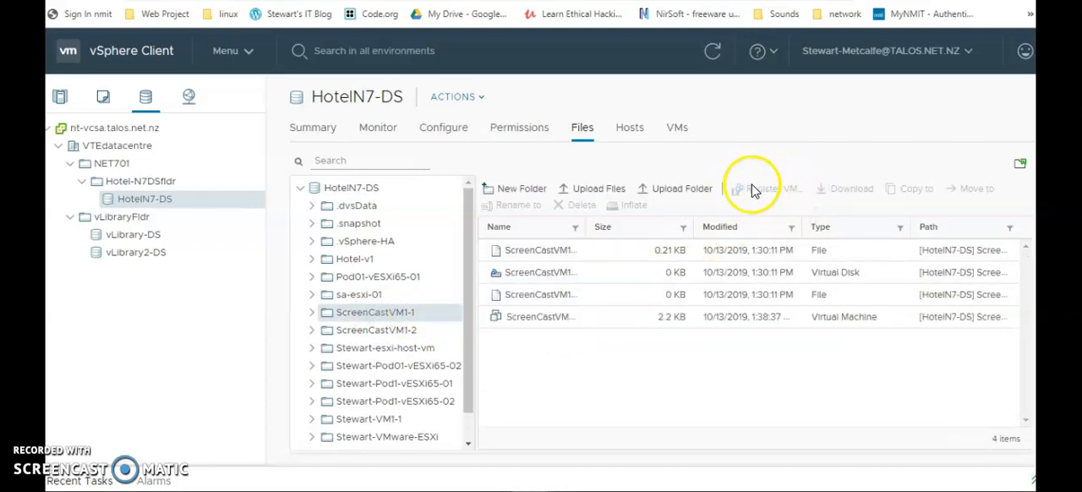
left_click_drag(585, 227, 662, 226)
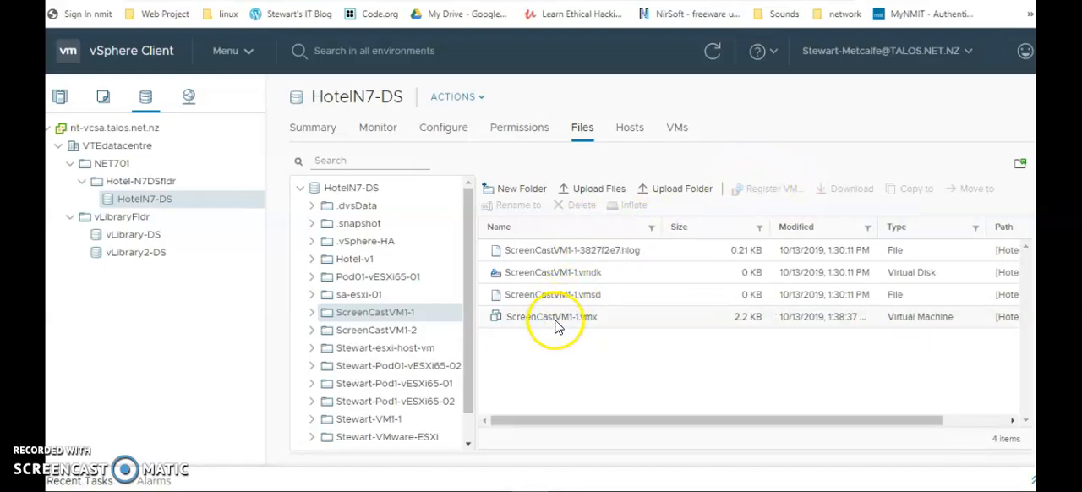
left_click(551, 316)
left_click(770, 191)
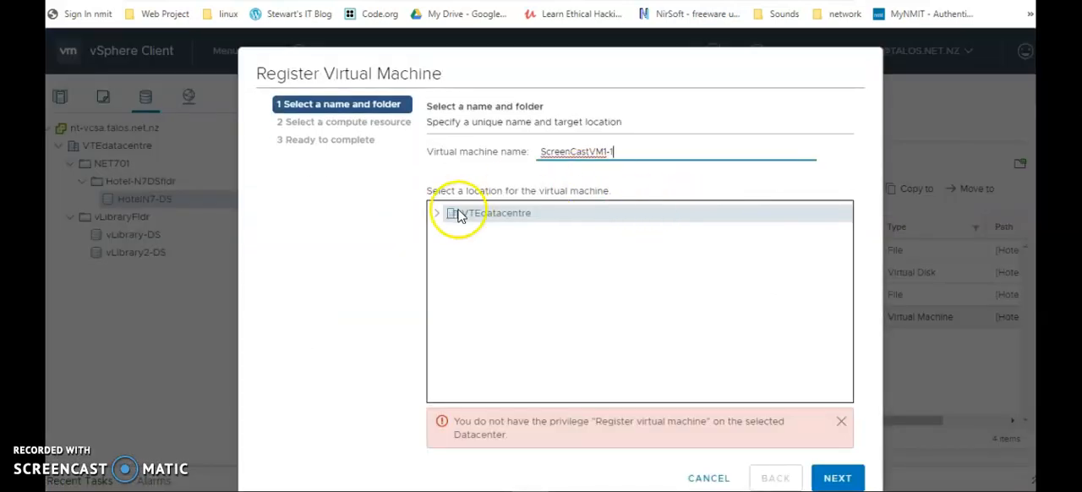
Choose the Hotel-N7VTfldr folder under NET701 as the location for the ScreenCastVM1-1 virtual machine.
left_click(437, 217)
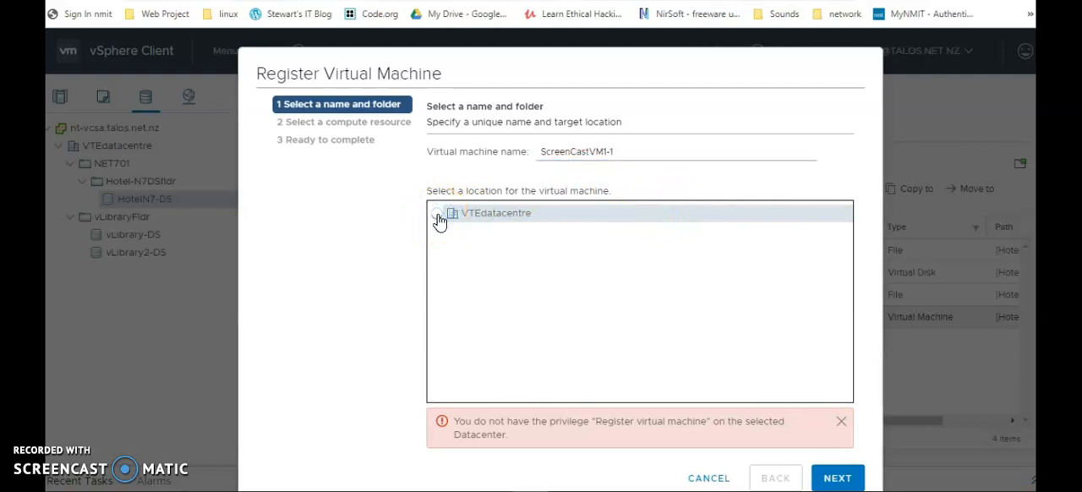
left_click(448, 230)
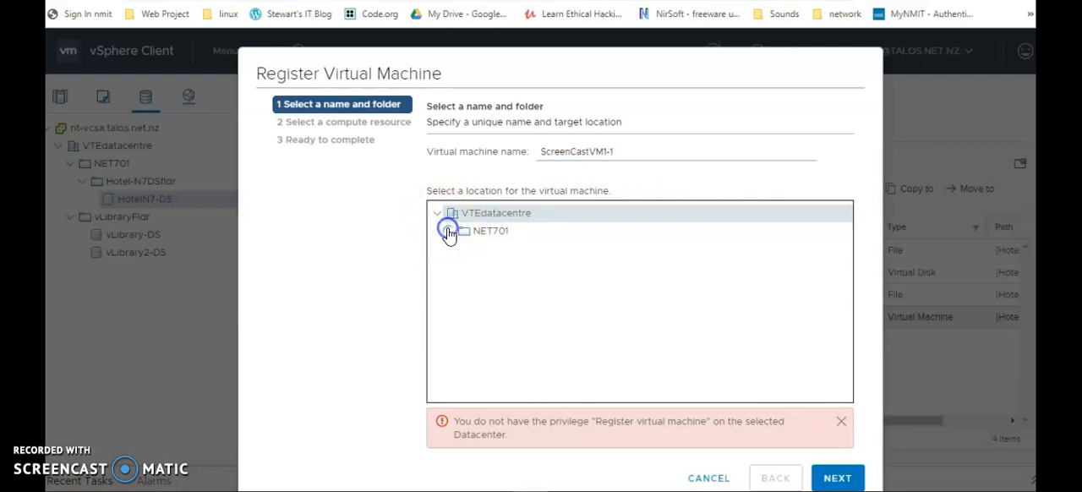
left_click(497, 251)
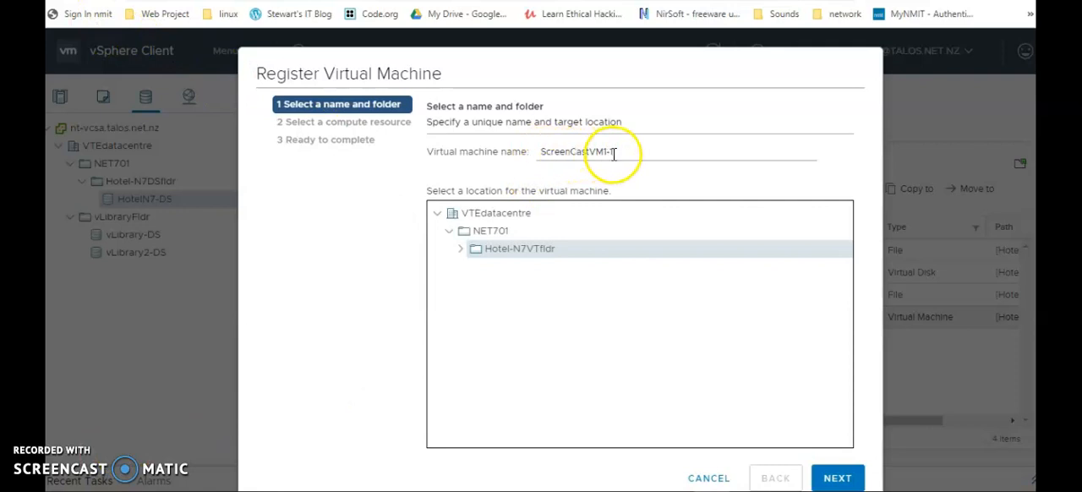
left_click(836, 478)
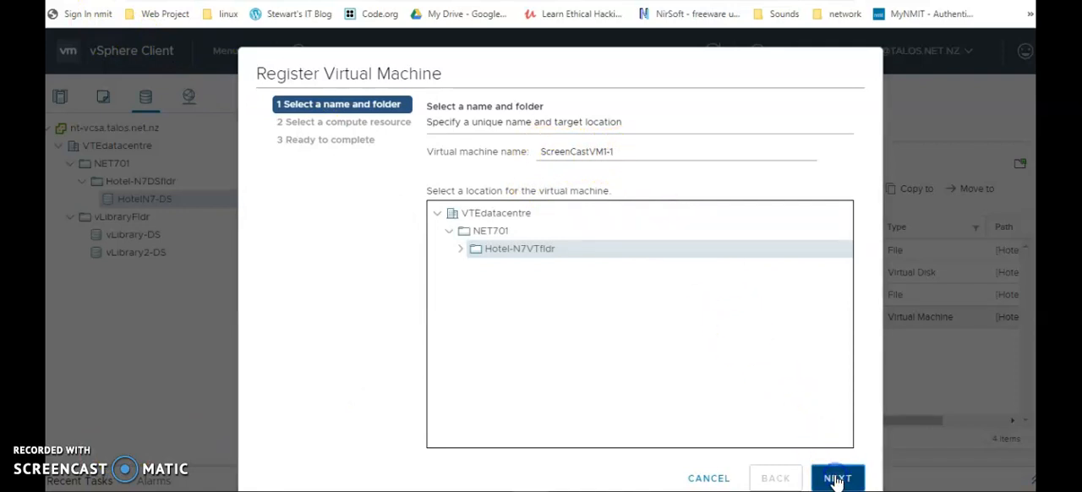
Assign the Hotel-N7RP resource pool under NET701 as the compute resource and complete the registration.
left_click(446, 175)
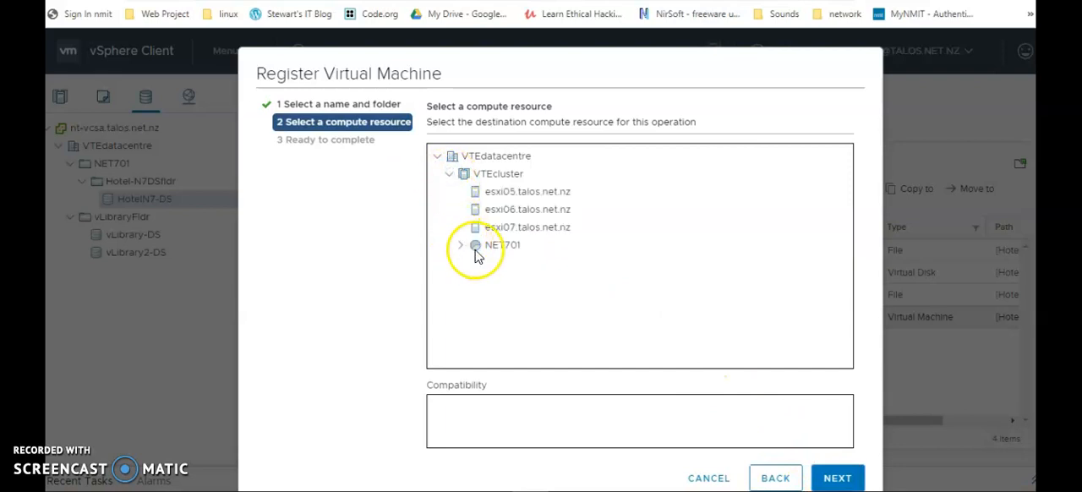
left_click(502, 246)
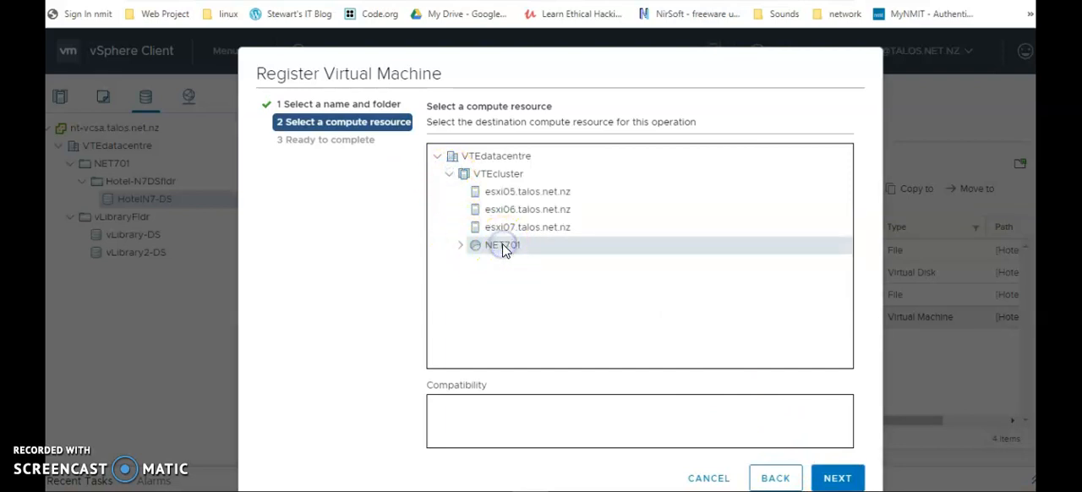
left_click(461, 246)
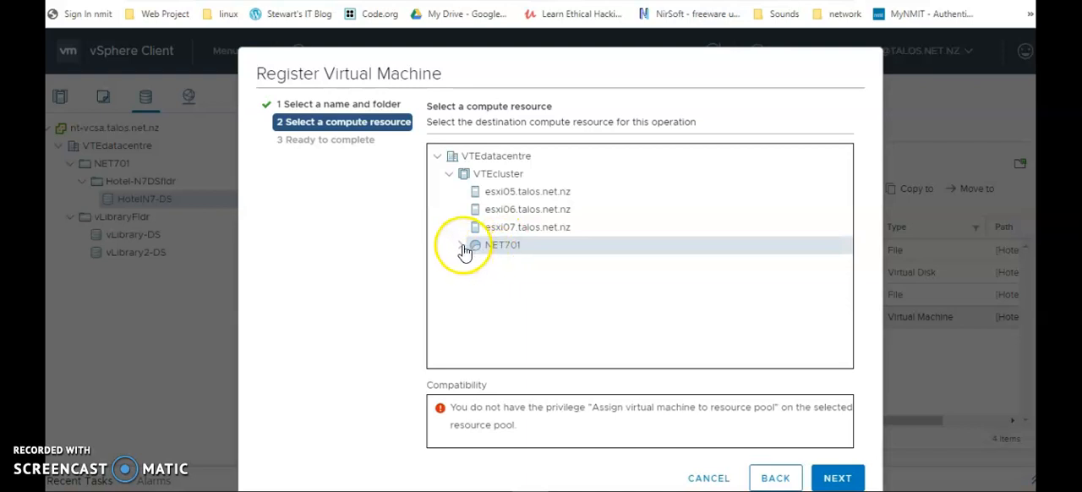
left_click(516, 263)
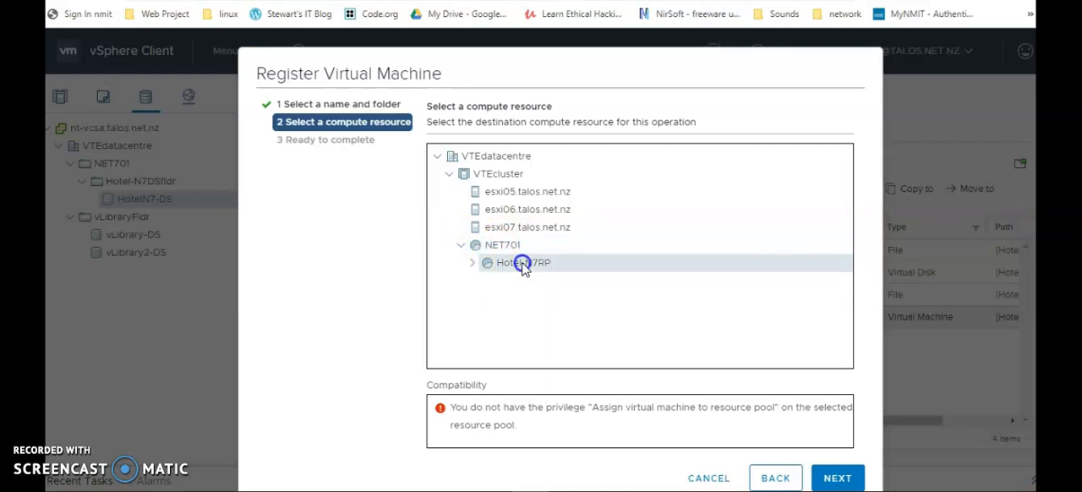
left_click(836, 478)
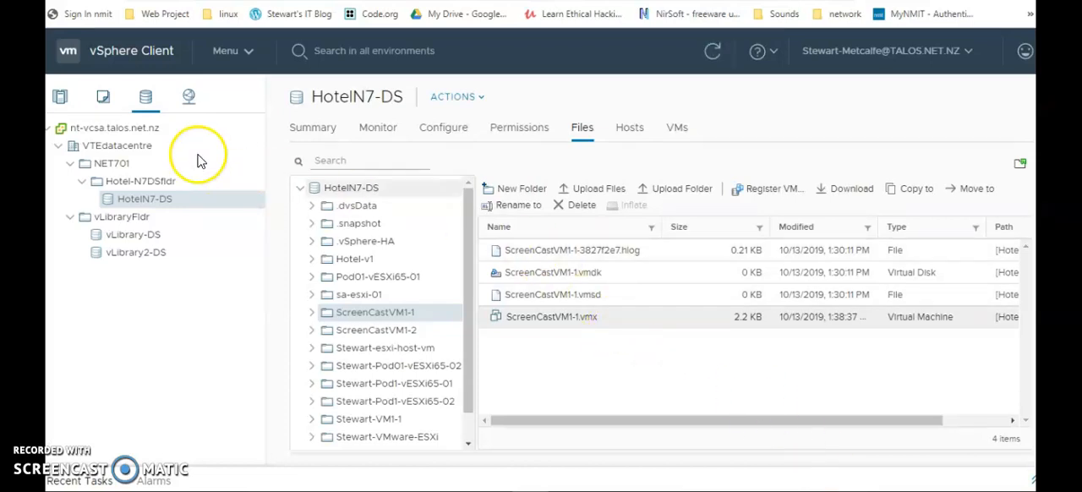
Find ScreenCastVM1-1 in the hosts and clusters inventory and view its datastores.
left_click(63, 98)
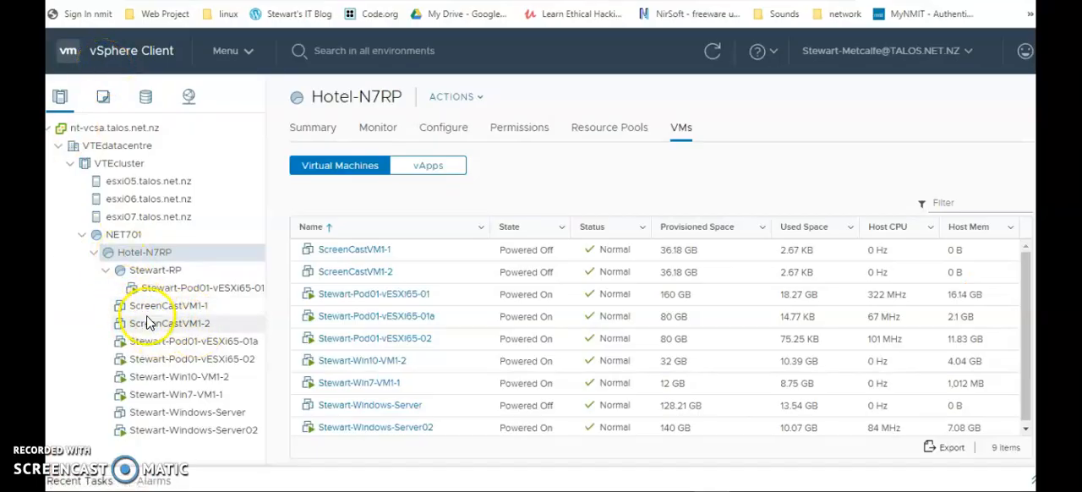
left_click(171, 307)
left_click(597, 137)
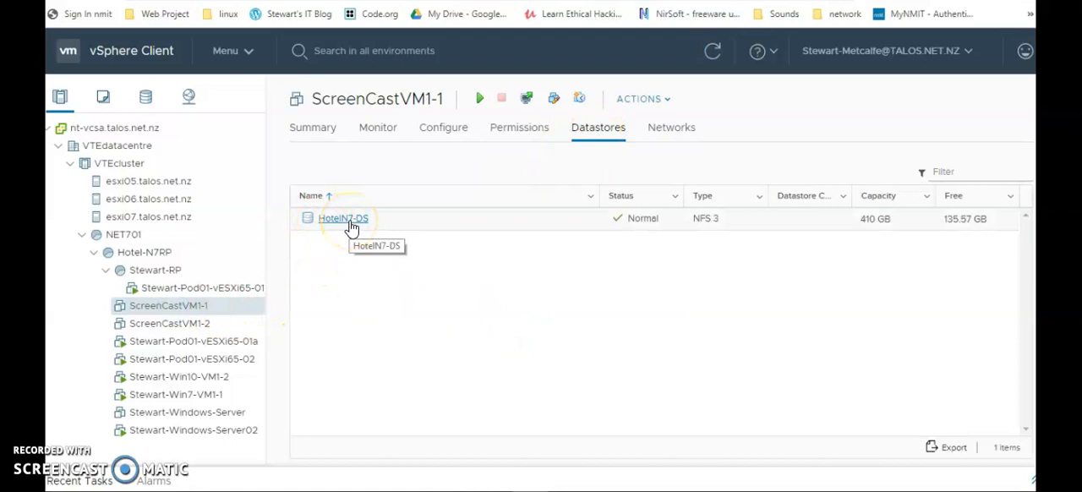
Delete the ScreenCastVM1-2 virtual machine and its associated disks from disk.
right_click(165, 331)
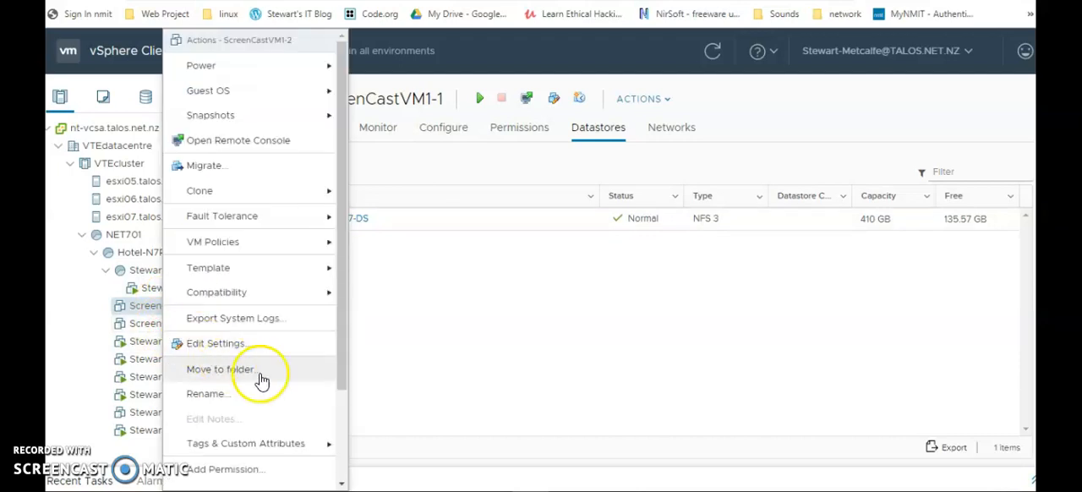
left_click(339, 416)
left_click_drag(339, 416, 340, 459)
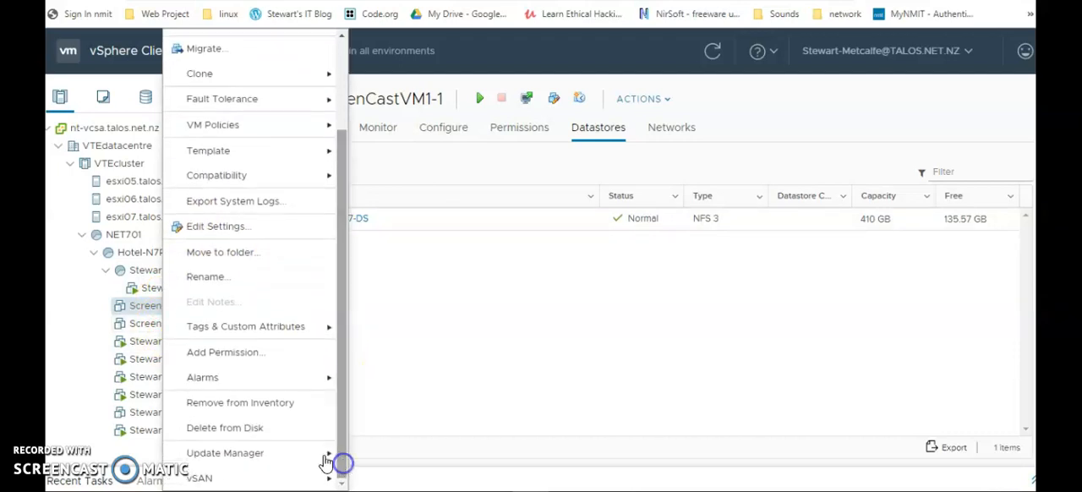
left_click(238, 430)
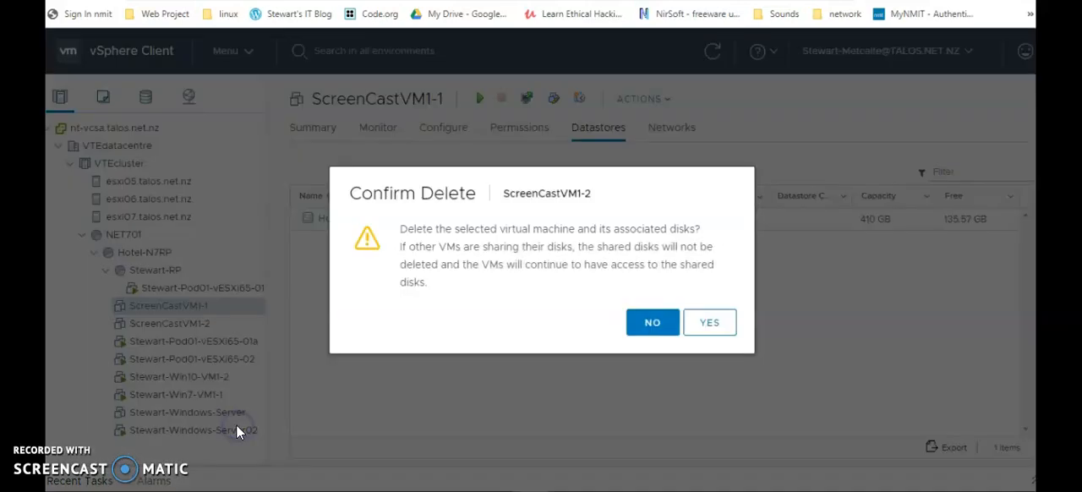
left_click(709, 328)
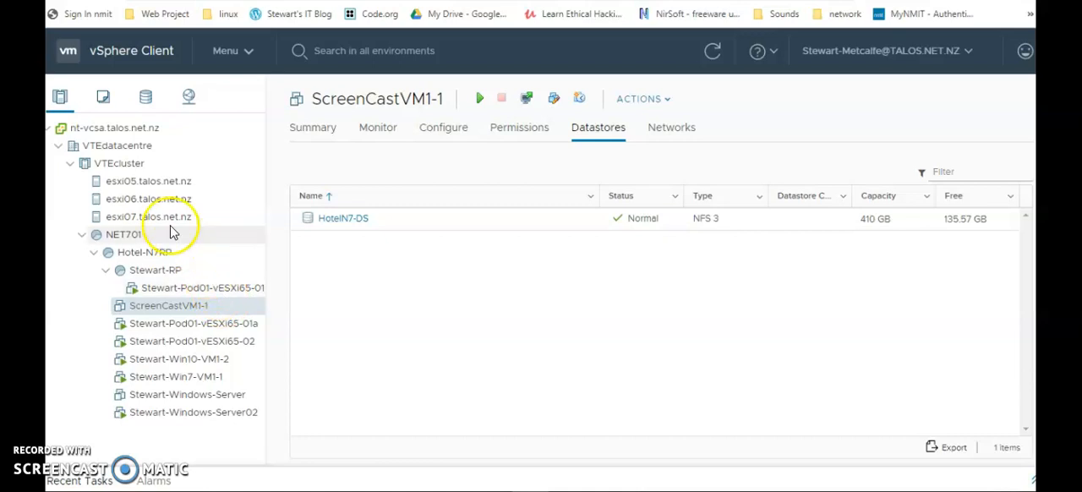
Check the HotelN7-DS datastore's file list for any remaining ScreenCastVM1-2 folder.
left_click(146, 96)
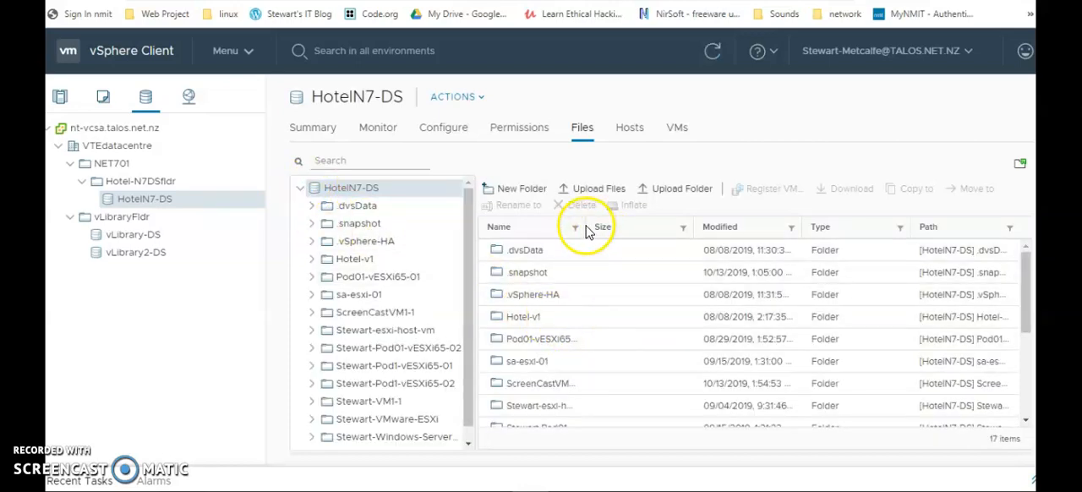
left_click_drag(585, 226, 630, 227)
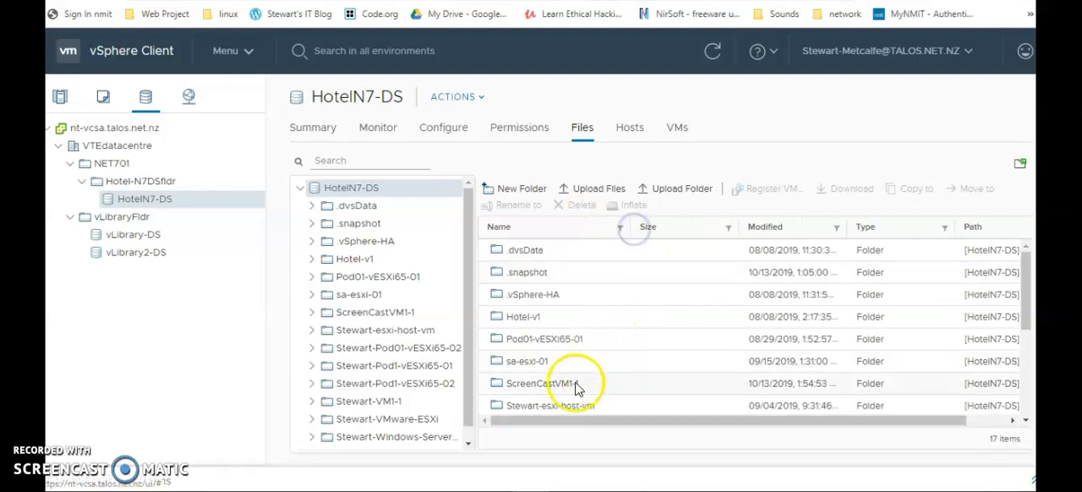
scroll(580, 391, "down", 1)
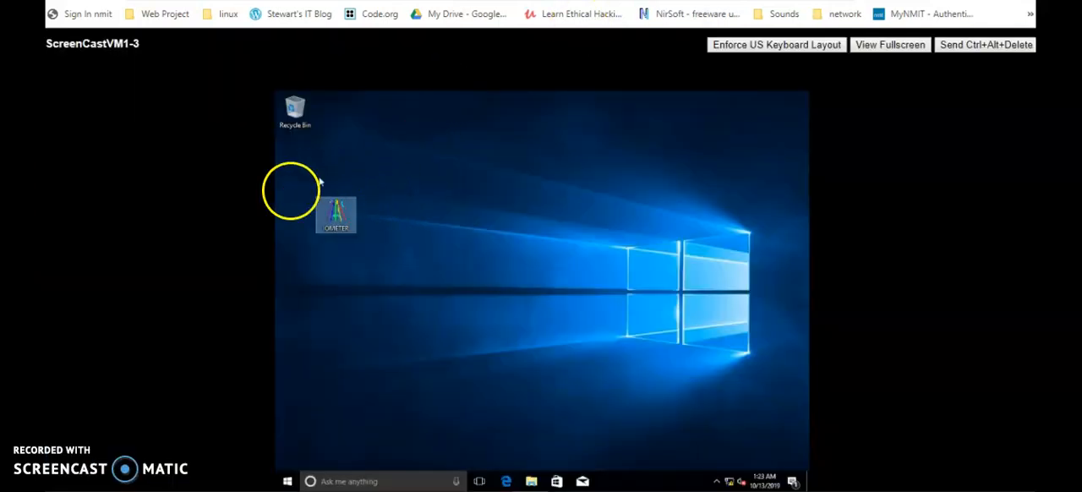
In the ScreenCastVM1-3 guest, move the desktop's IOMETER file to the Recycle Bin and empty the bin to delete it permanently.
right_click(390, 182)
left_click_drag(349, 219, 311, 125)
double_click(311, 126)
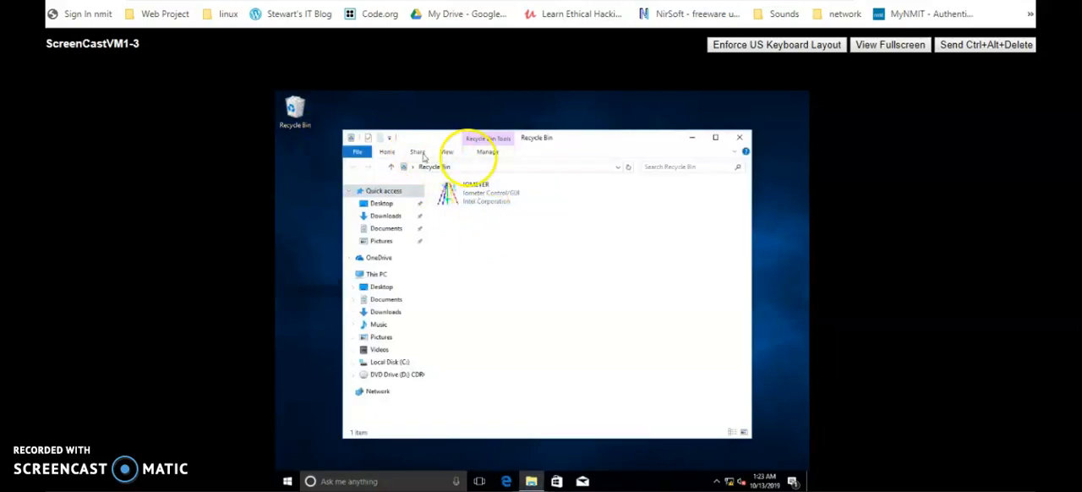
left_click(485, 152)
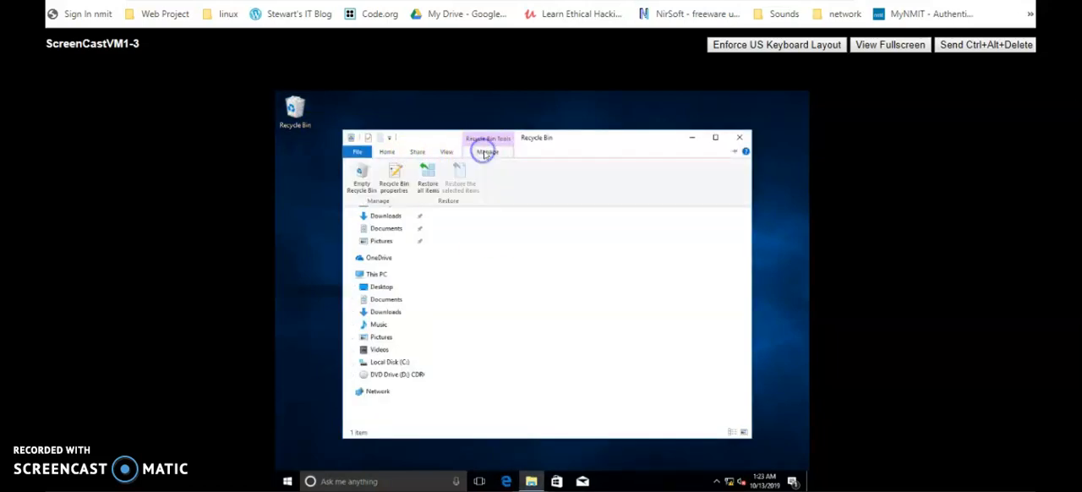
left_click(362, 176)
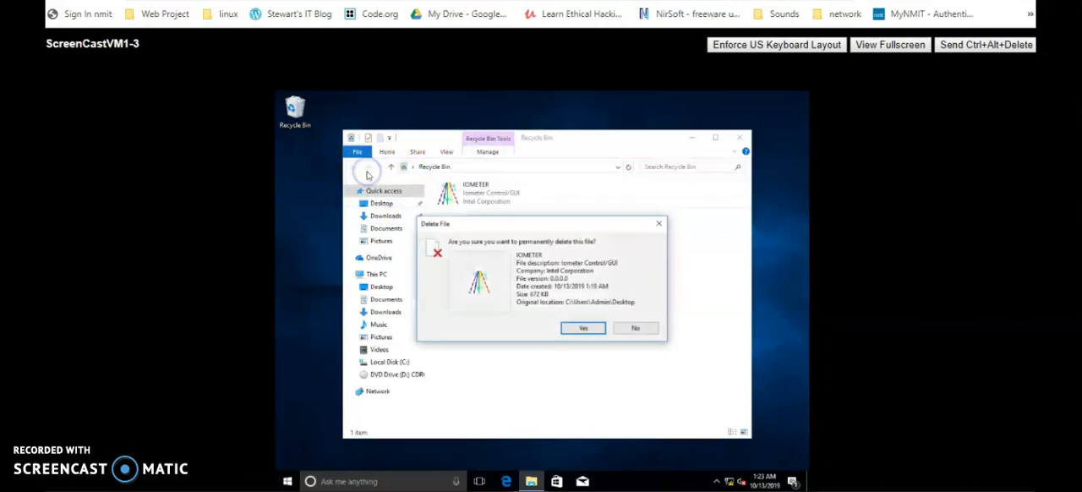
left_click(583, 328)
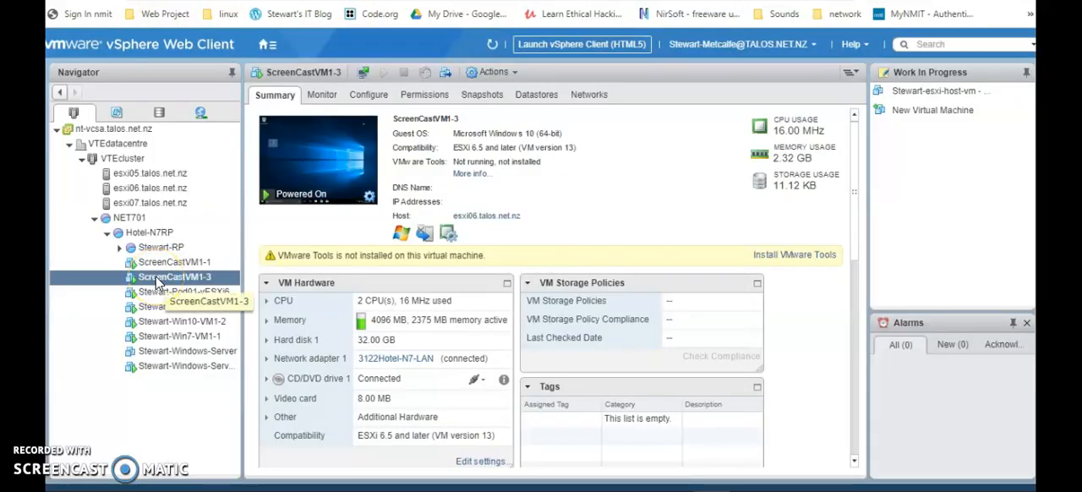
Take a snapshot of ScreenCastVM1-3 named "withoutout iometer", described "deleted iometer", excluding the virtual machine's memory, and view its snapshots.
right_click(157, 281)
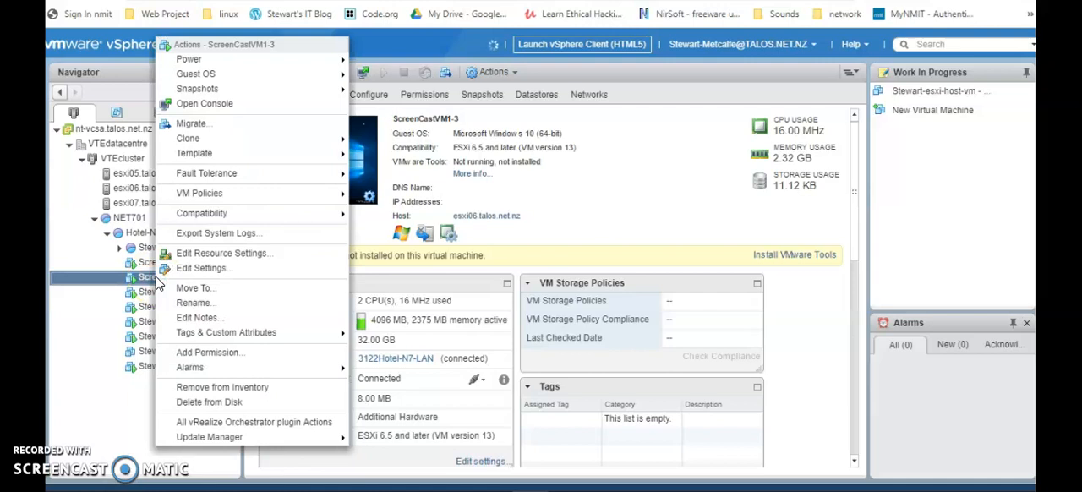
left_click(302, 95)
left_click(393, 88)
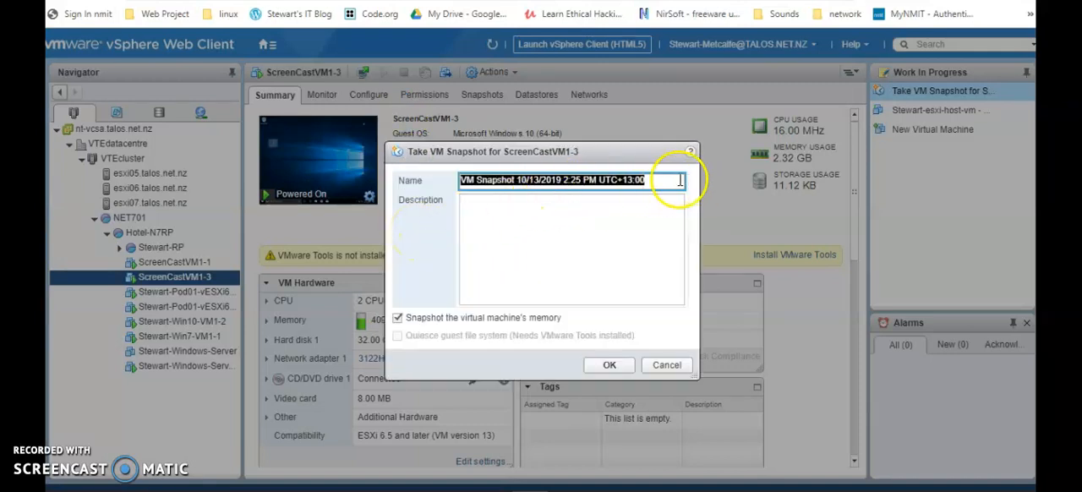
left_click_drag(676, 180, 455, 183)
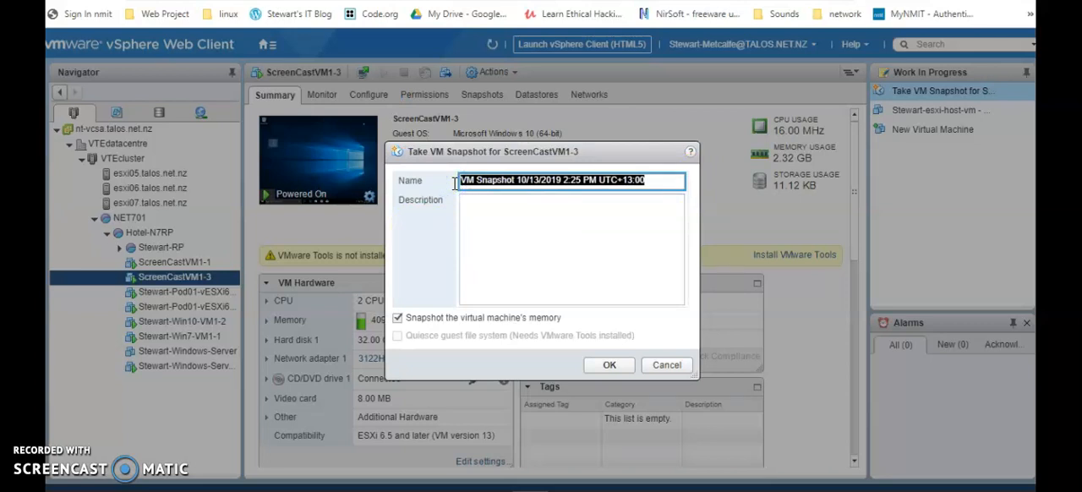
type("withoutout iomete")
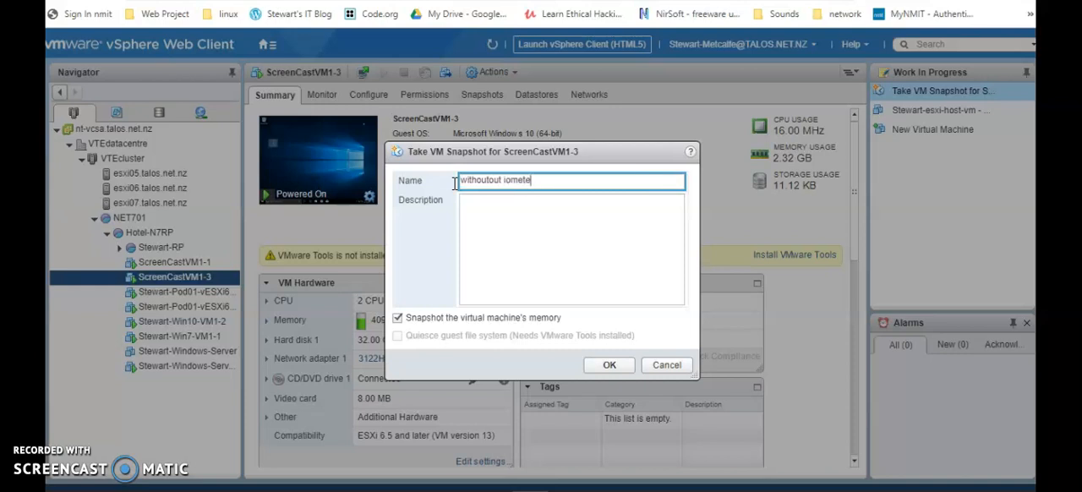
type("r")
left_click(466, 205)
type("deleted")
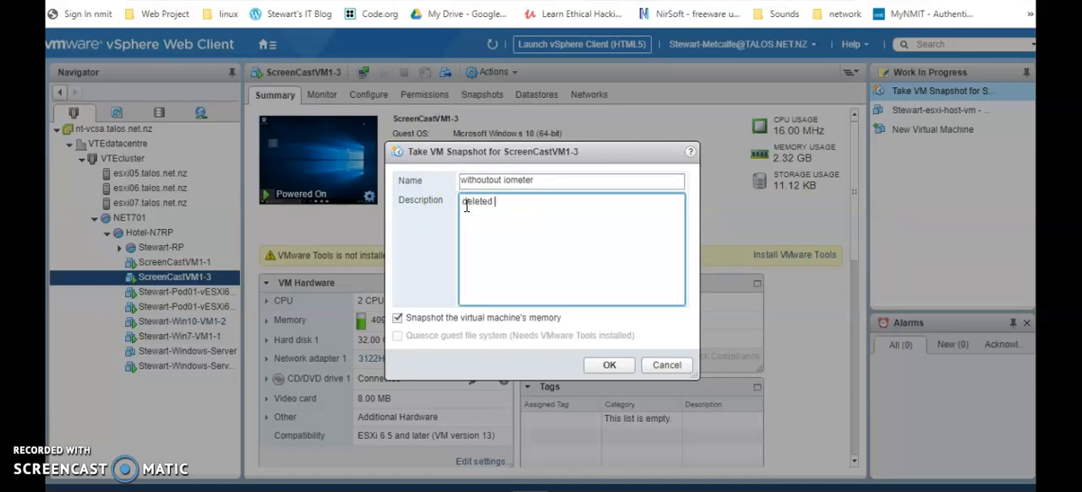
type(" iometer")
left_click(397, 319)
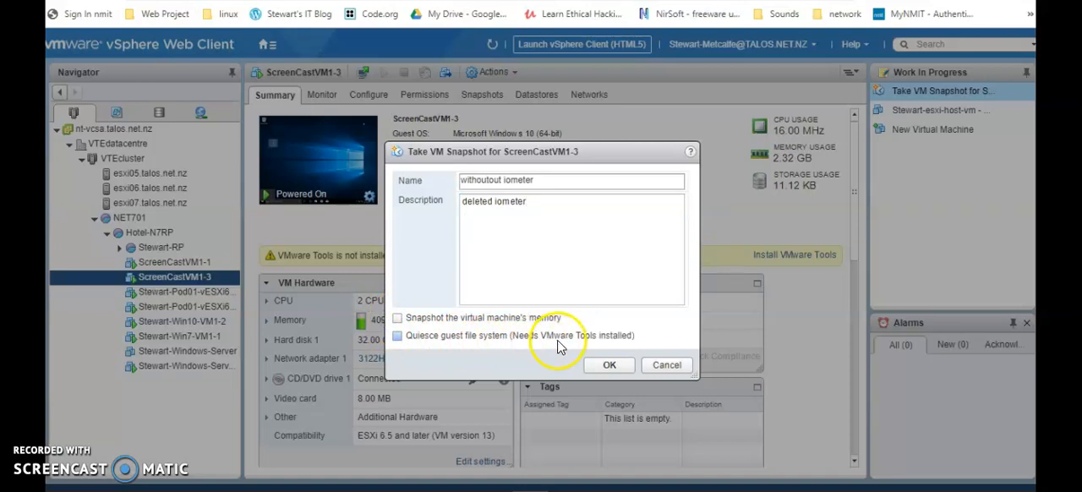
left_click(609, 364)
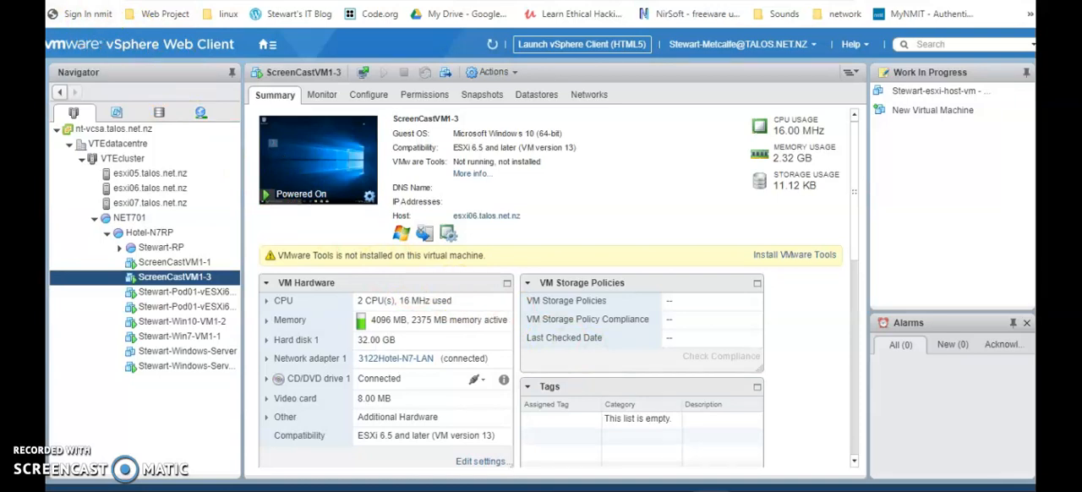
left_click(480, 97)
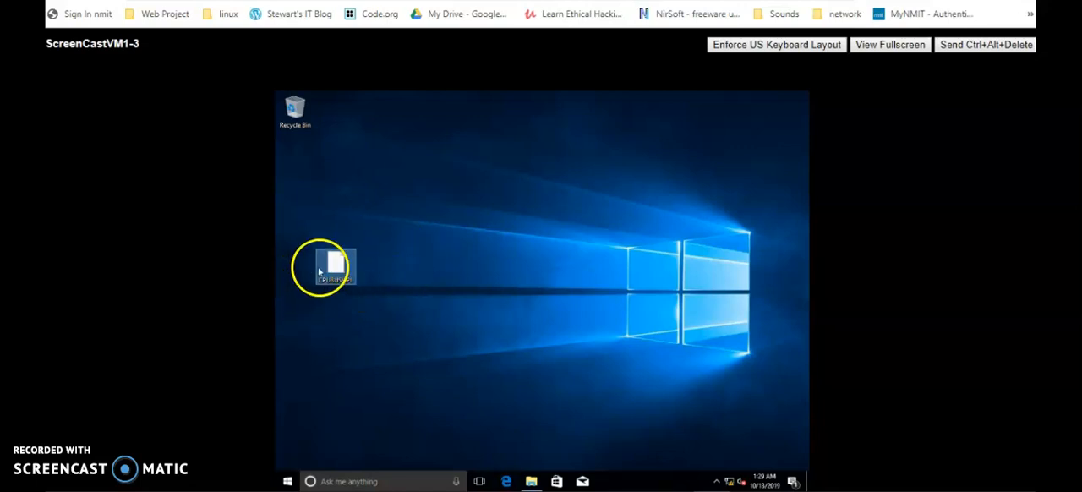
In the ScreenCastVM1-3 guest console, move the desktop's CPUBUSY.PL file to the Recycle Bin.
left_click_drag(321, 268, 290, 119)
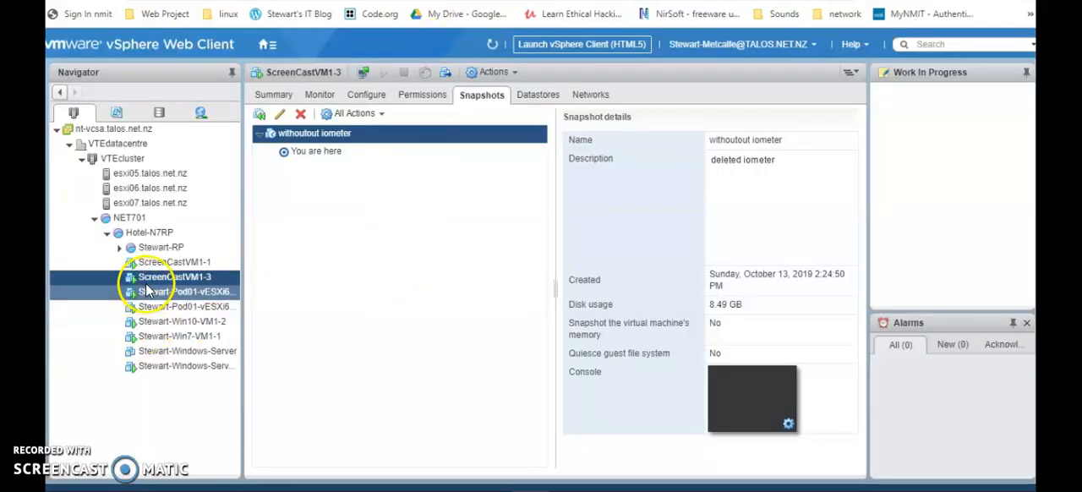
Take a second snapshot of ScreenCastVM1-3 named "without iometer and cpubusy", excluding the virtual machine's memory.
right_click(169, 278)
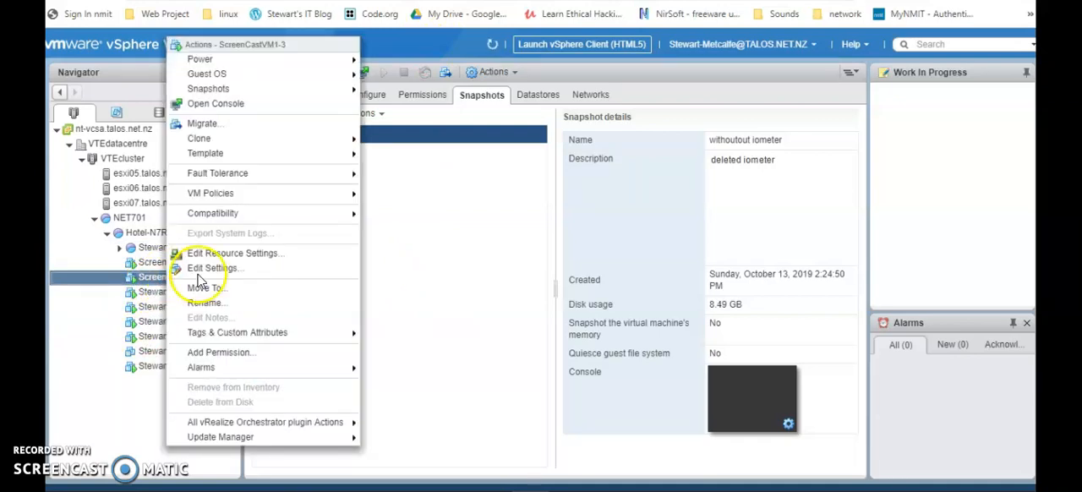
mouse_move(245, 93)
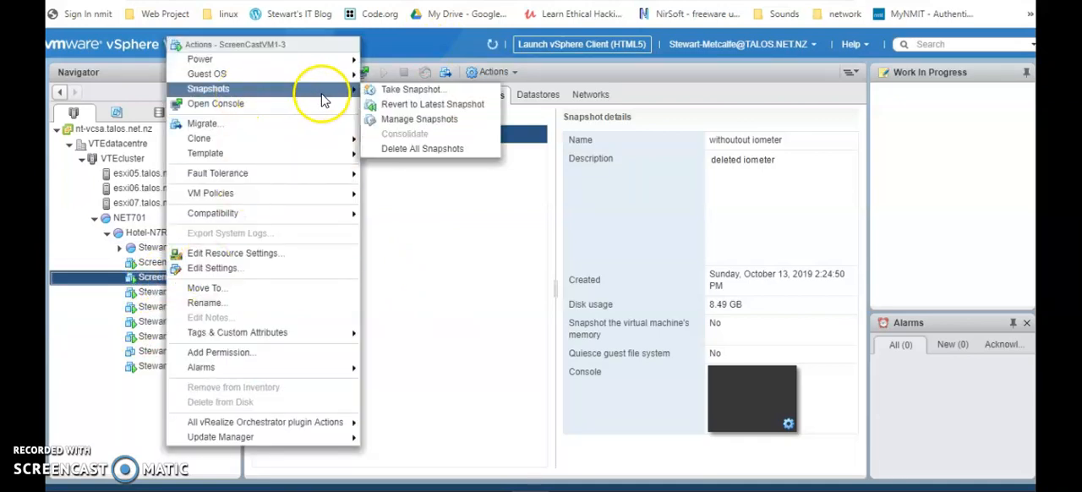
left_click(422, 89)
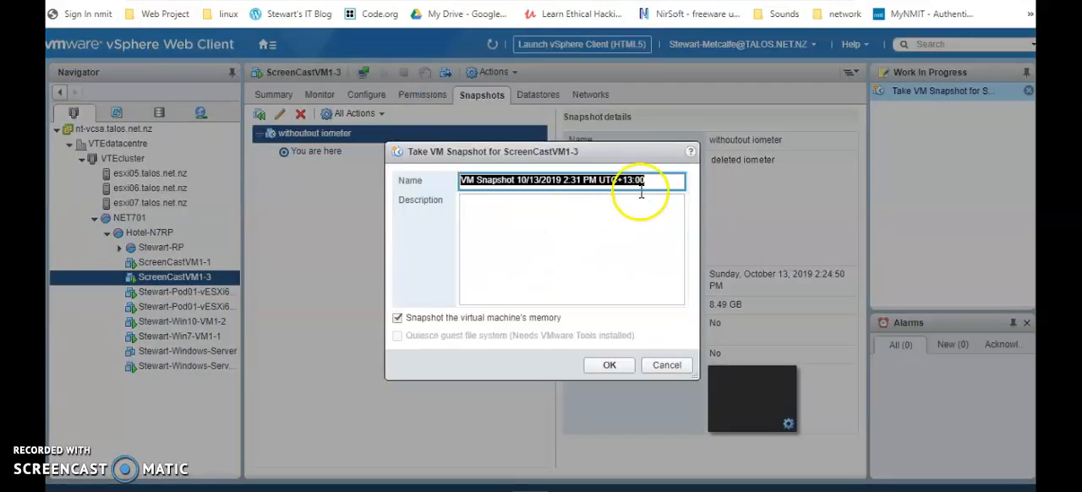
type("without iometer and cpubusy")
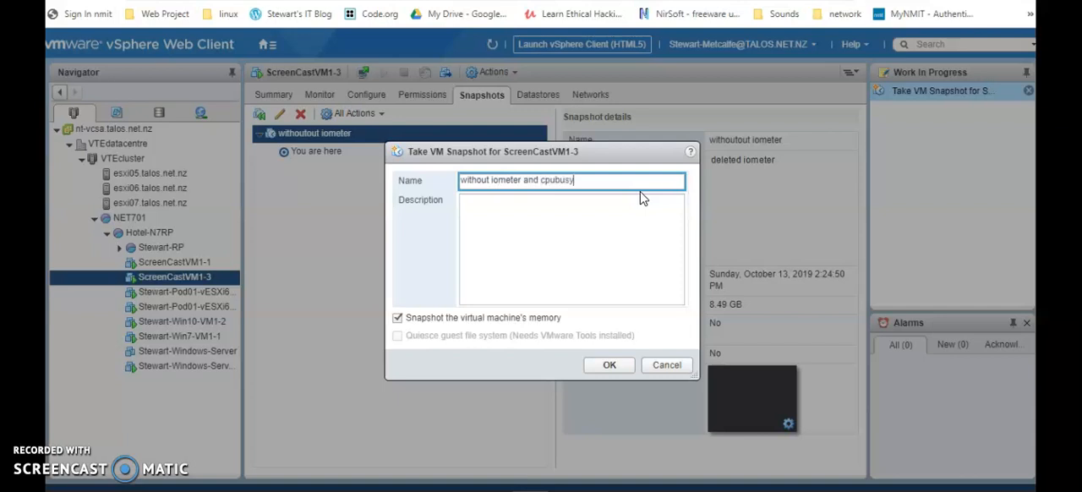
left_click(398, 318)
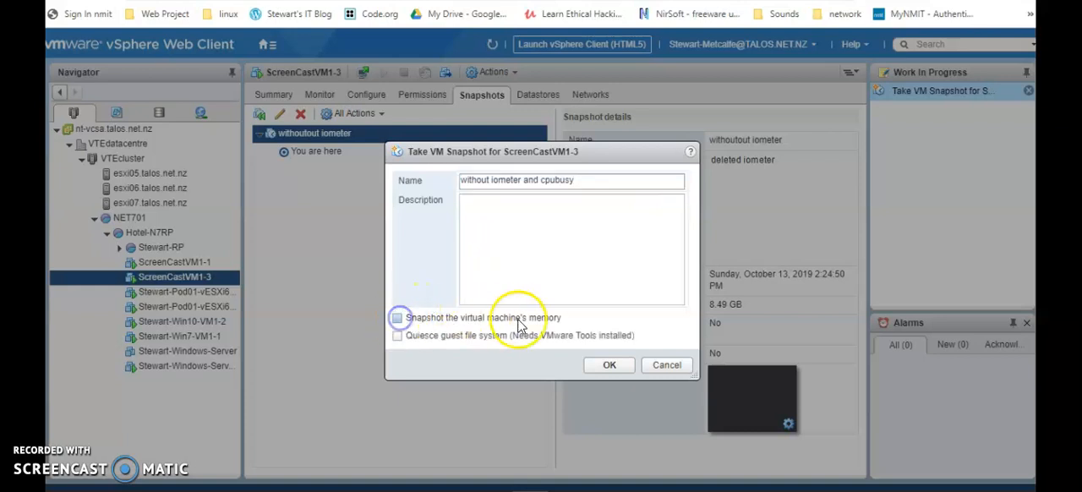
left_click(612, 366)
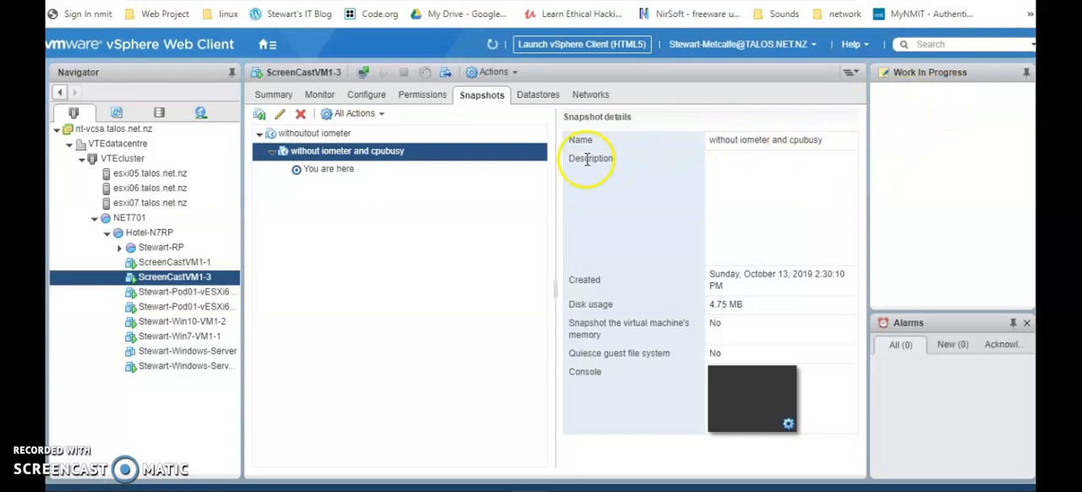
Review the details of both ScreenCastVM1-3 snapshots and of the current "You are here" state.
left_click(319, 150)
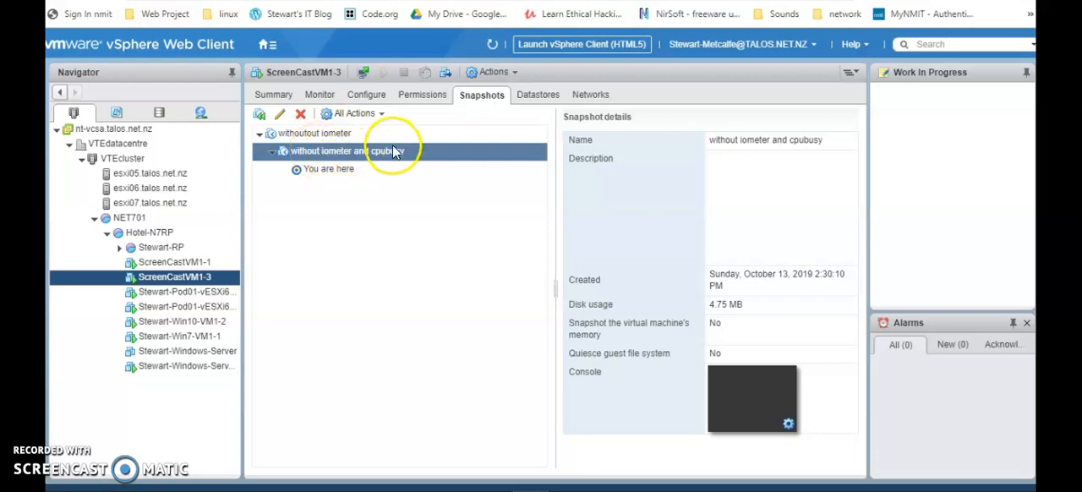
left_click(333, 171)
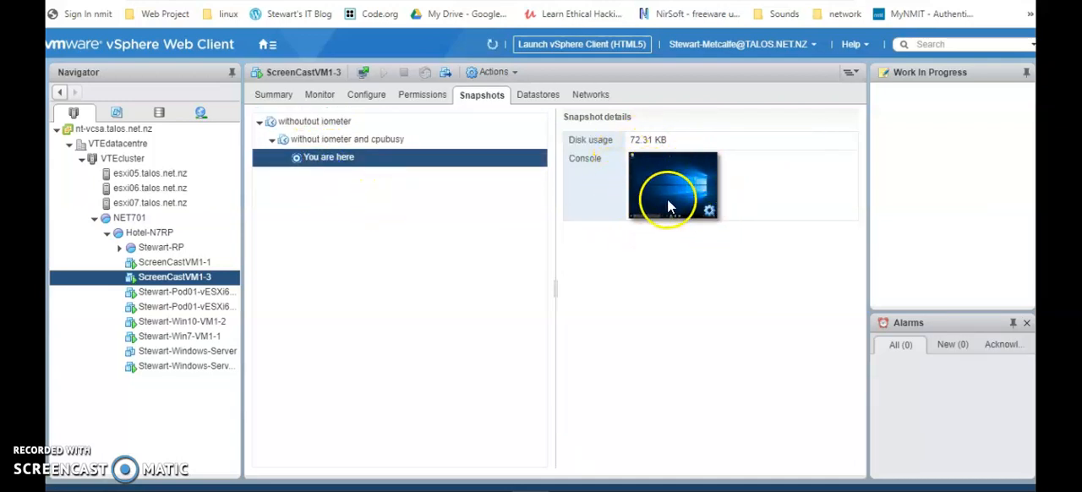
left_click(341, 140)
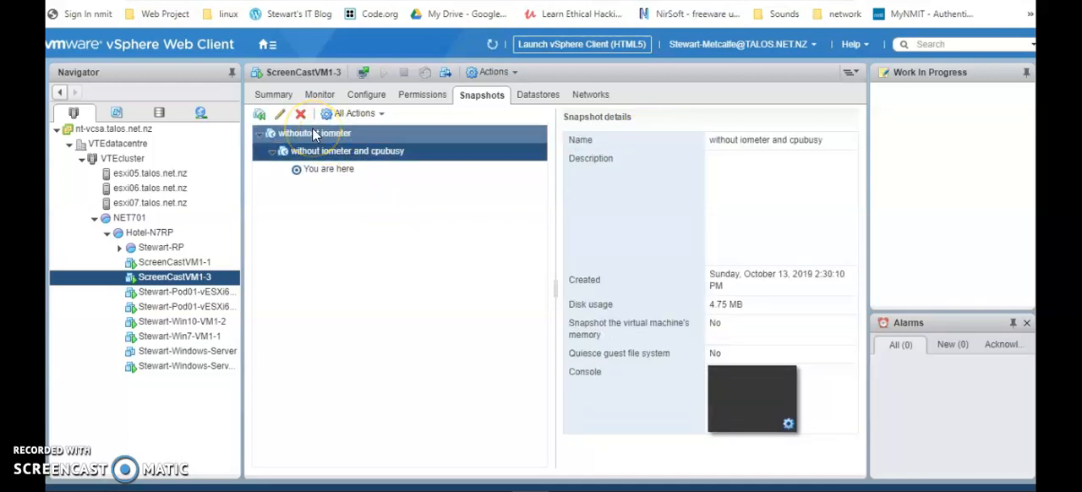
left_click(317, 133)
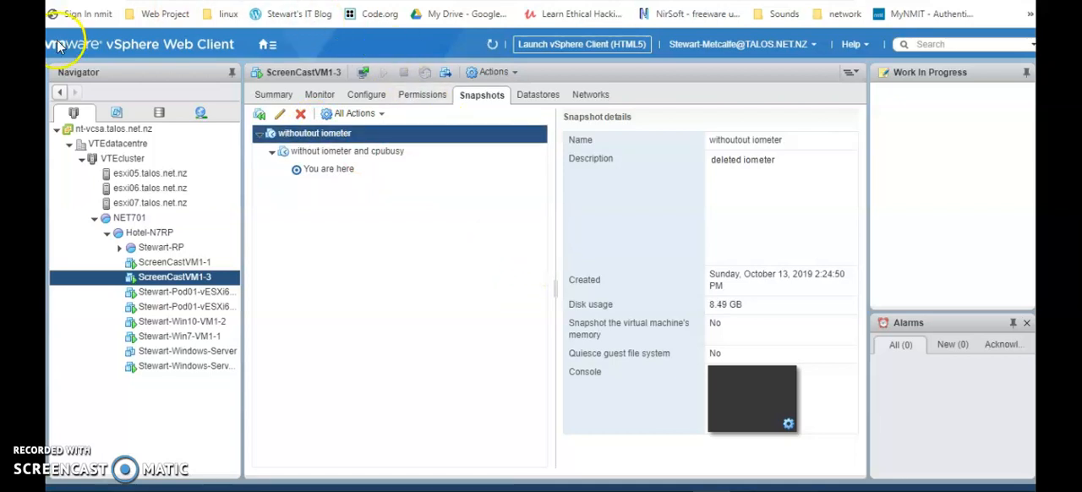
Check in ScreenCastVM1-3's hardware settings which datastore ISO file CD/DVD drive 1 uses.
left_click(75, 115)
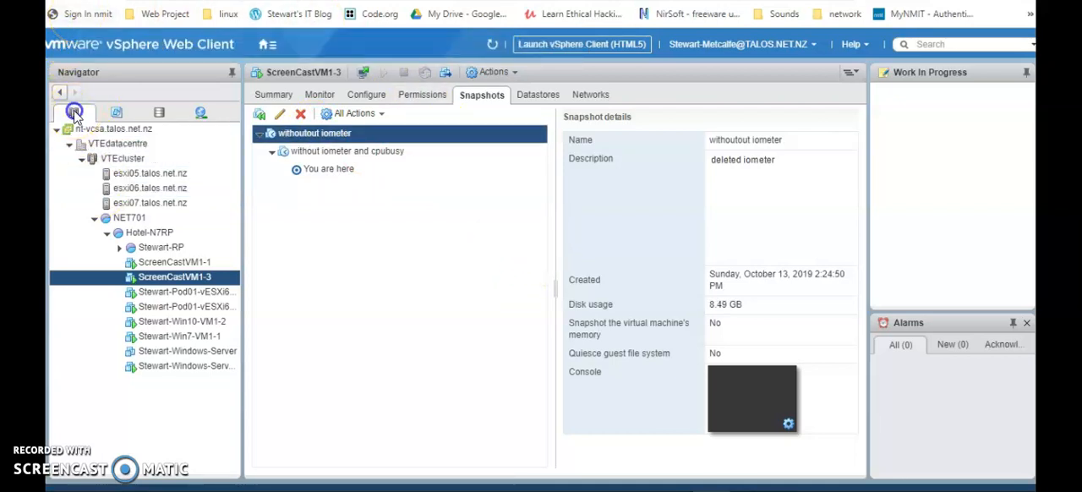
left_click(176, 282)
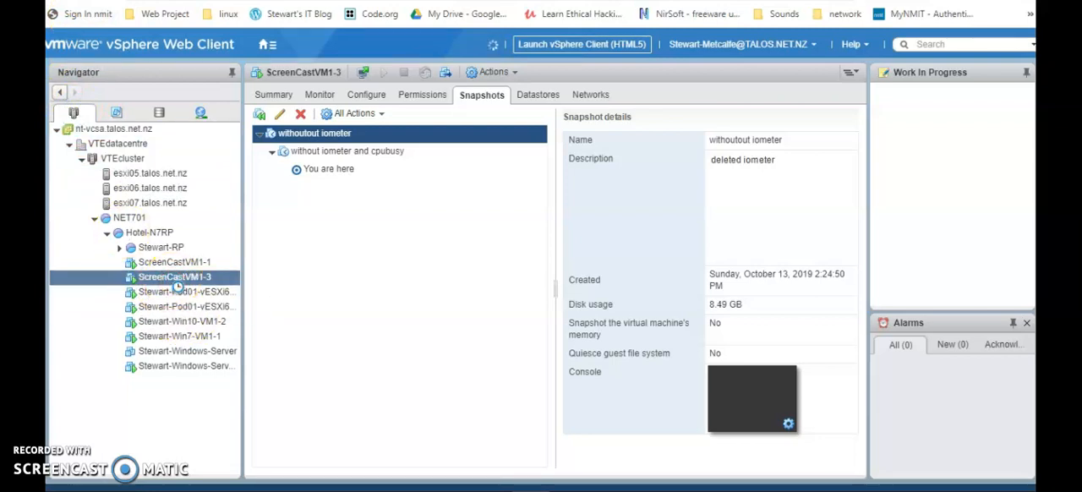
right_click(175, 284)
left_click(244, 268)
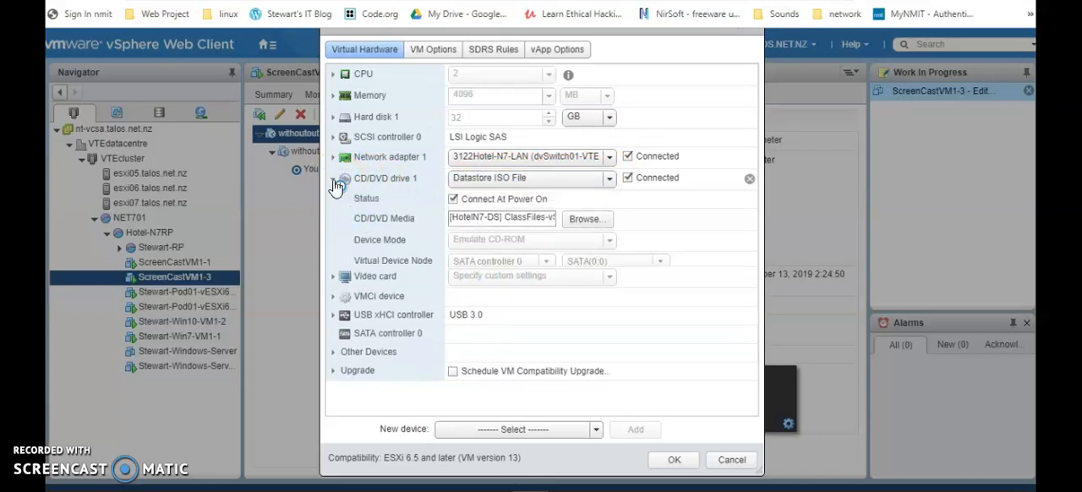
left_click(510, 217)
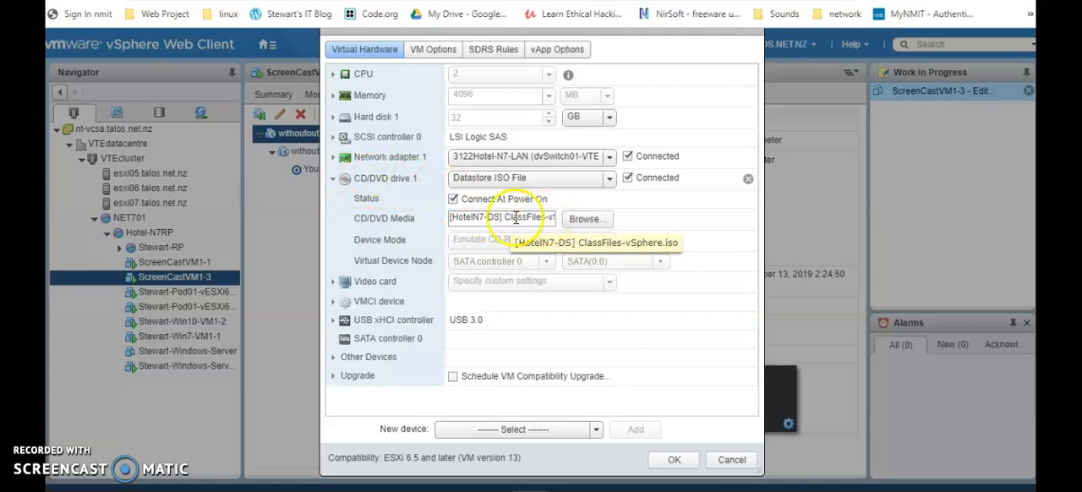
left_click(674, 461)
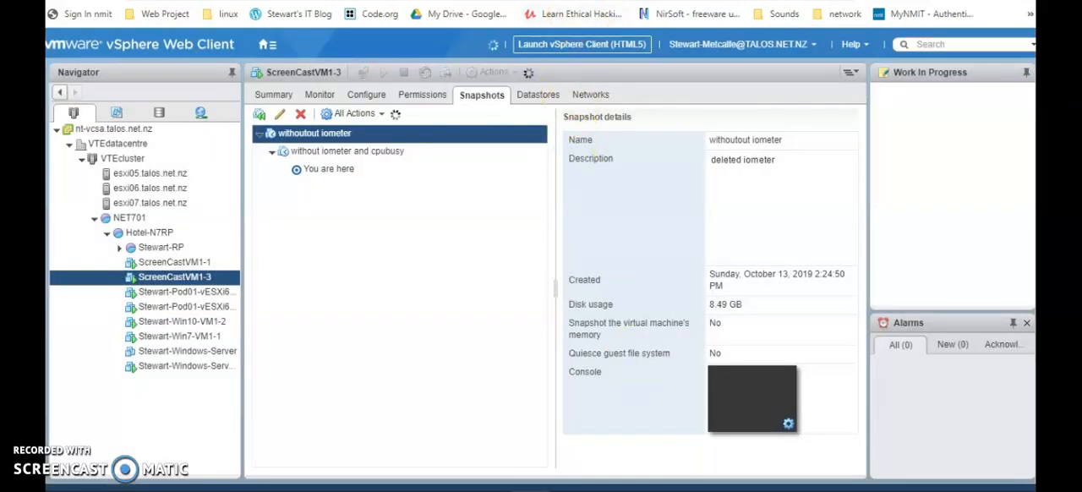
In the ScreenCastVM1-3 guest, copy CPUBUSY.PL and IOMETER from DVD drive D: to the desktop and close the file window.
left_click(559, 1)
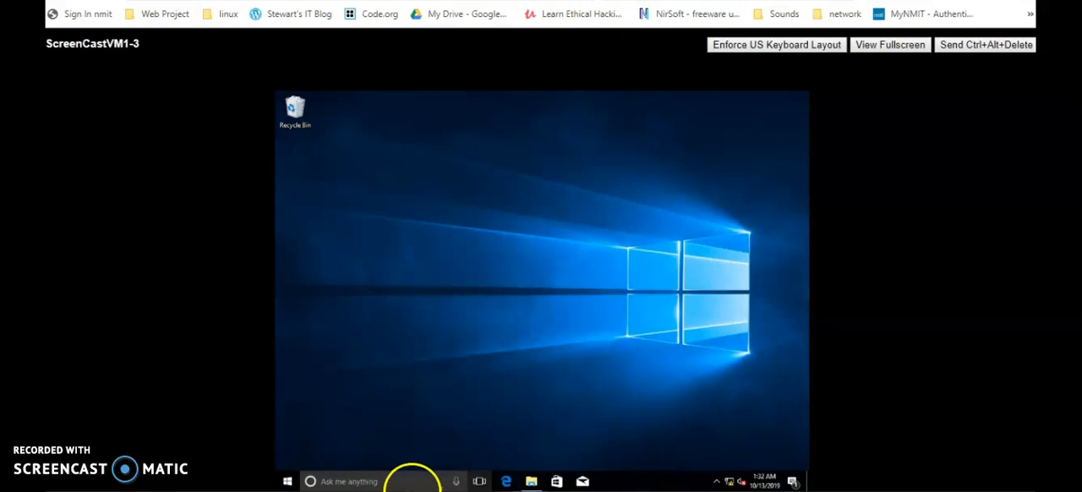
left_click(532, 482)
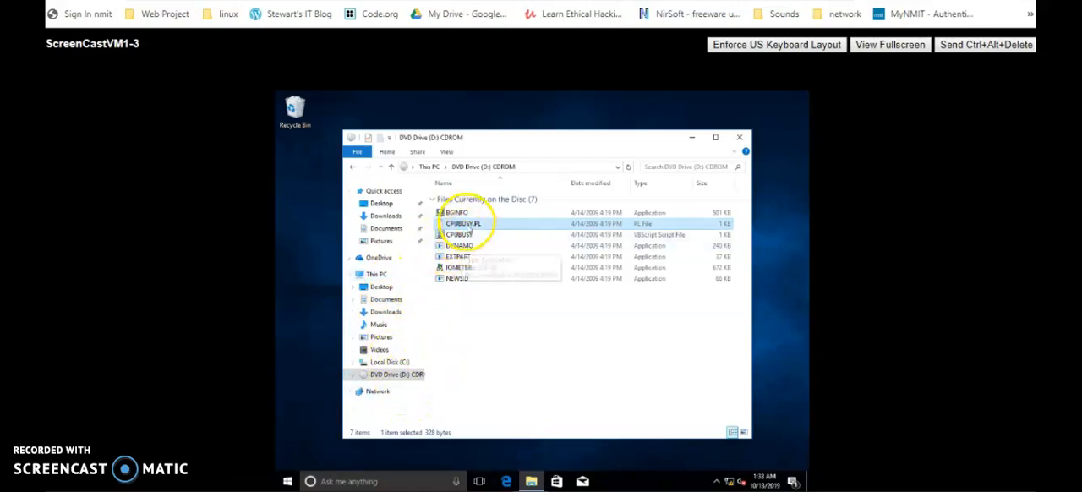
left_click_drag(467, 225, 304, 244)
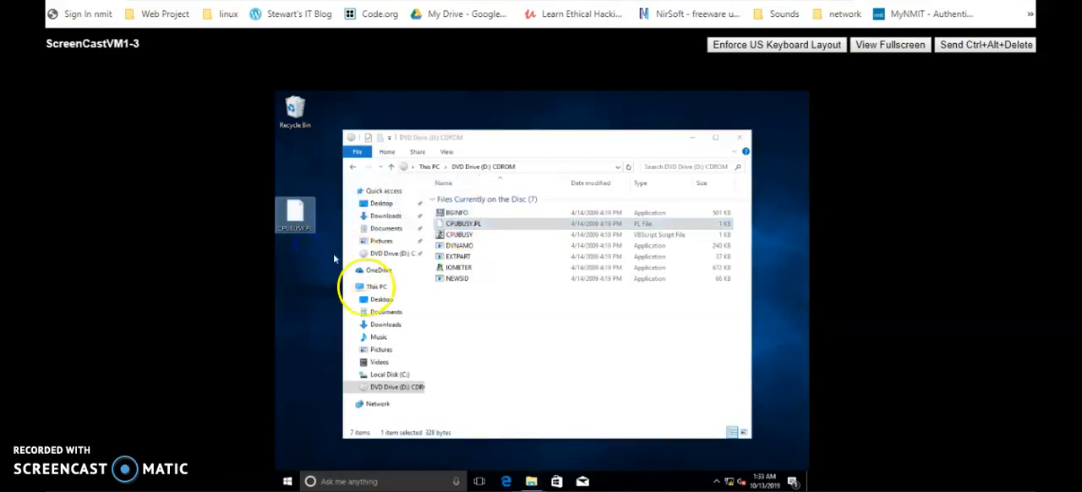
left_click_drag(463, 267, 315, 297)
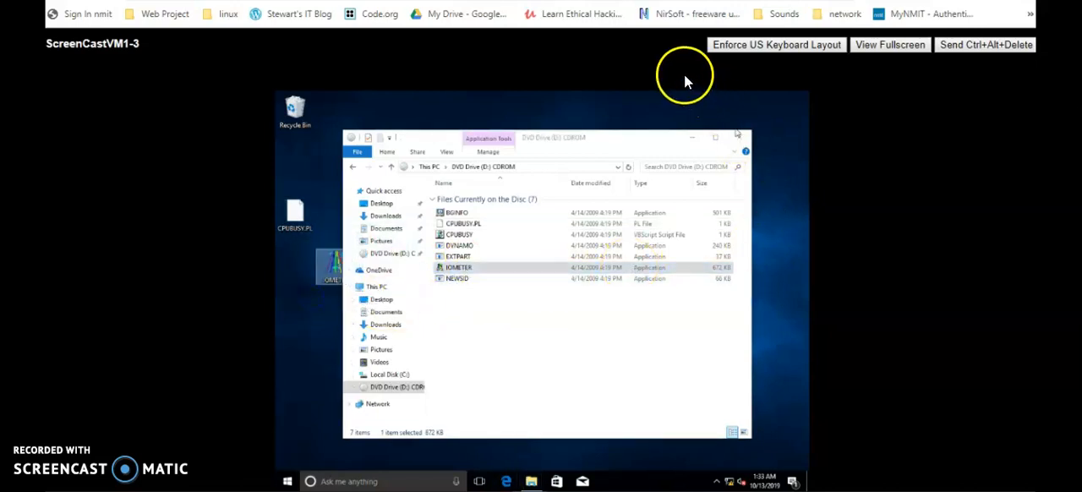
left_click(740, 138)
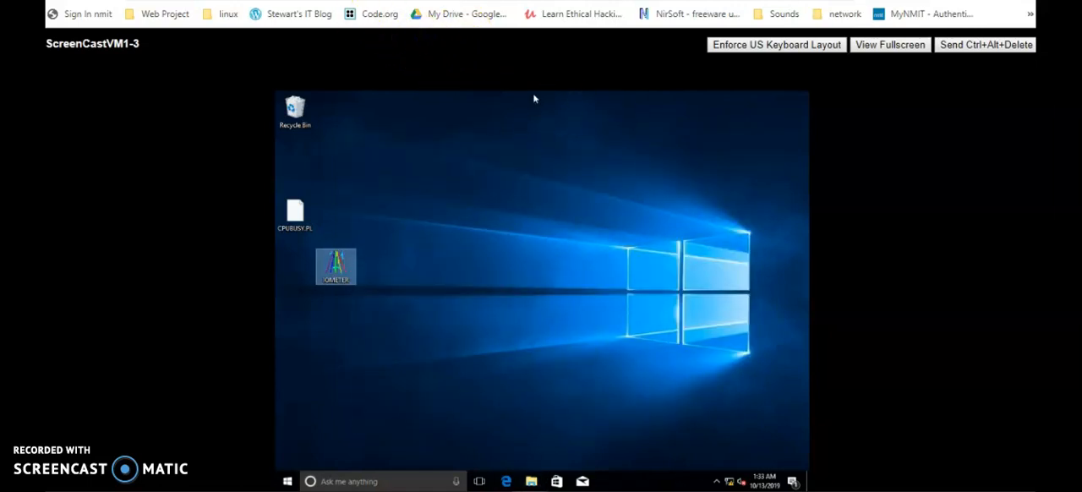
Take a snapshot of ScreenCastVM1-3 named "With iometer and cpubusy", described as "Added" and including the virtual machine's memory.
left_click(385, 2)
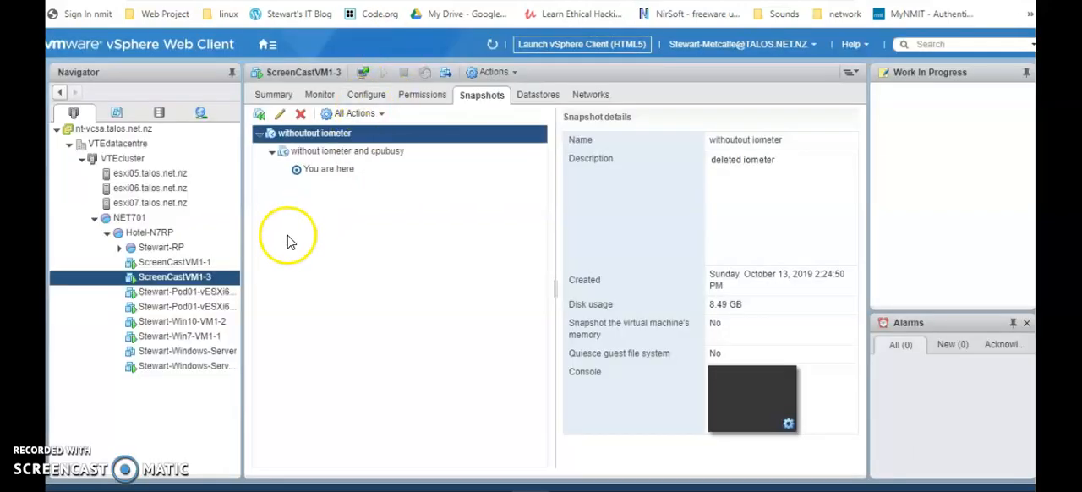
right_click(173, 282)
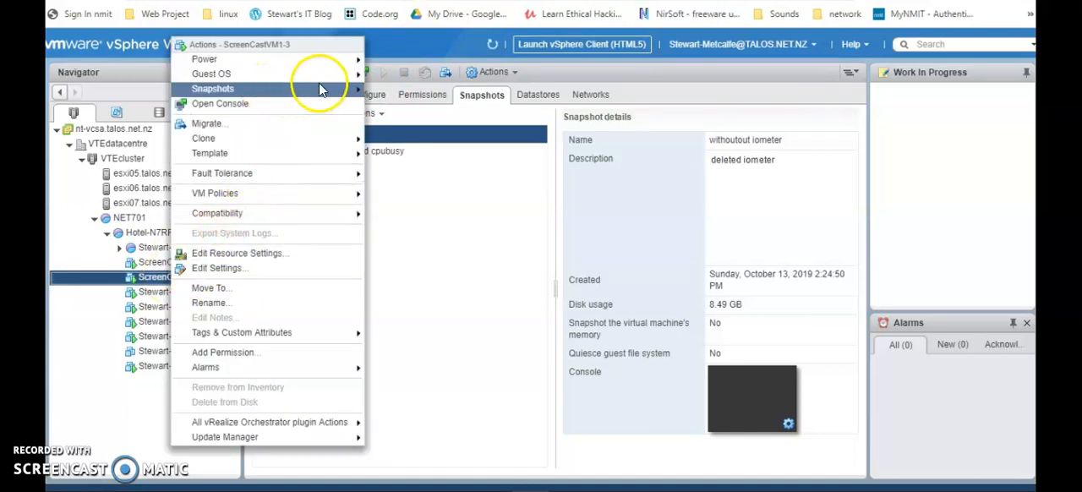
mouse_move(334, 89)
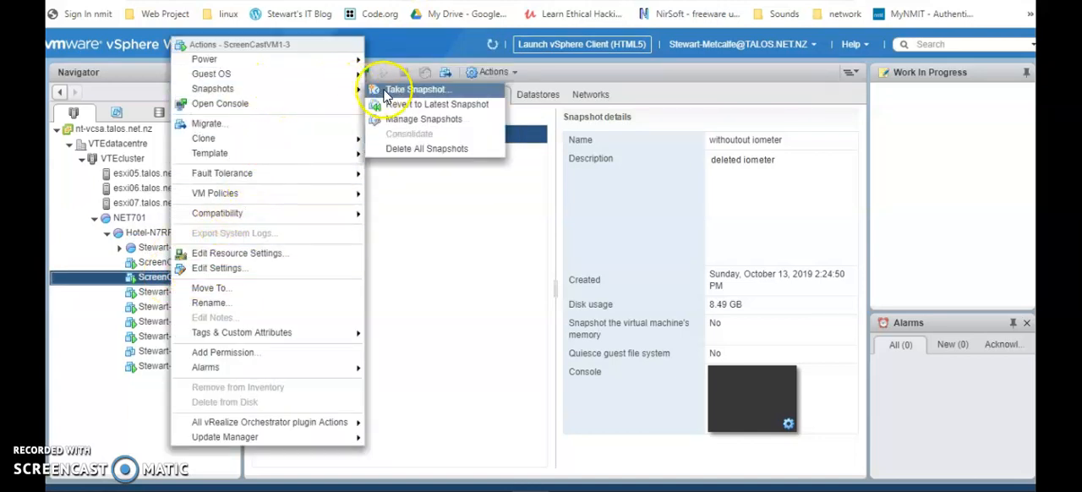
left_click(416, 89)
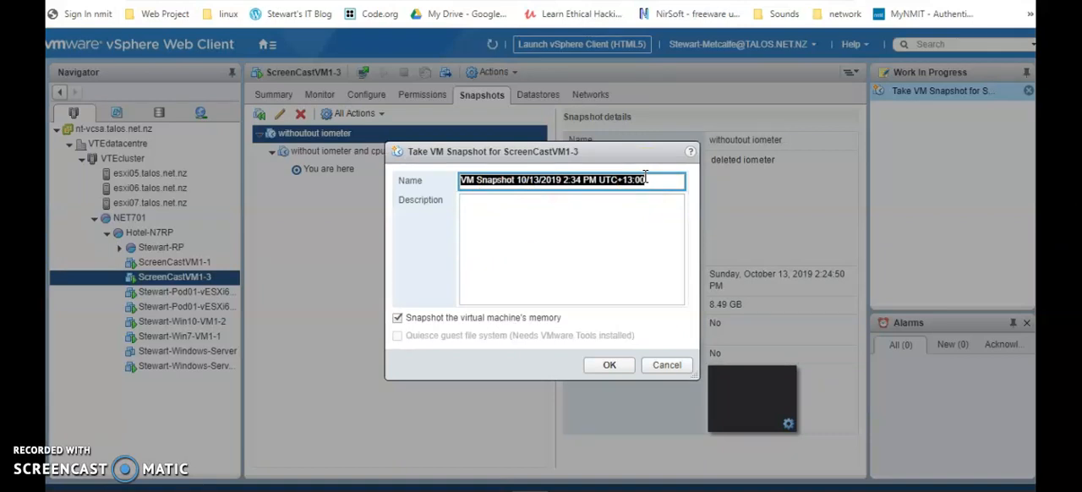
type("With iometer and cpubusy")
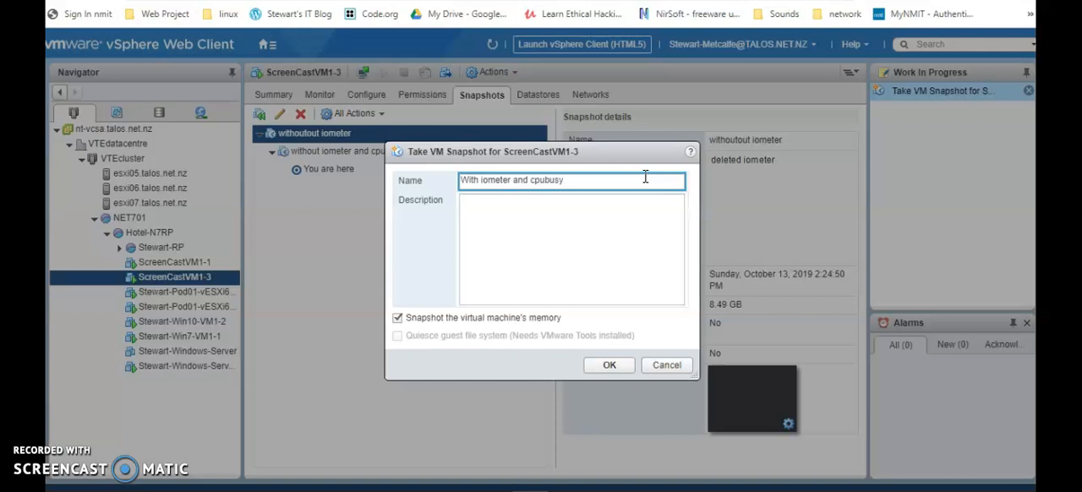
left_click(473, 202)
type("Added")
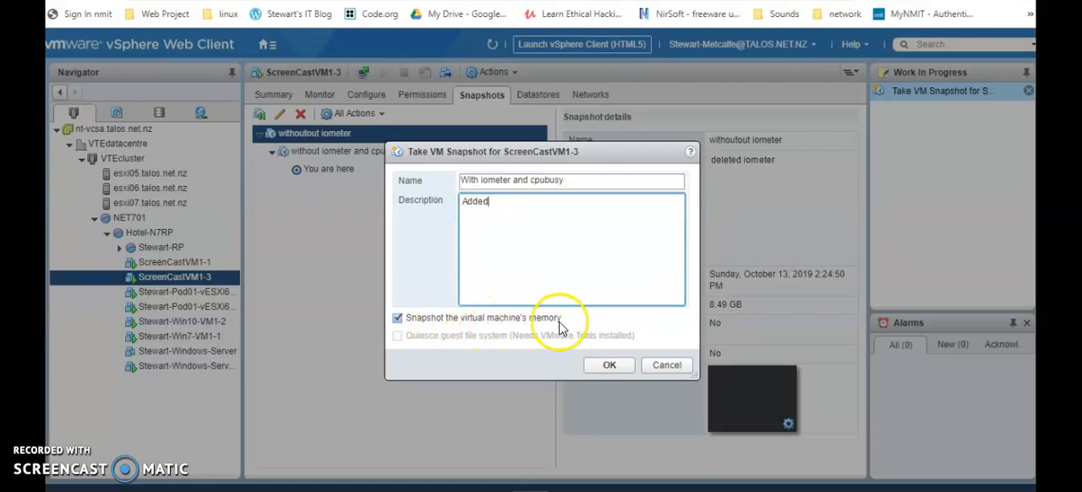
left_click(602, 367)
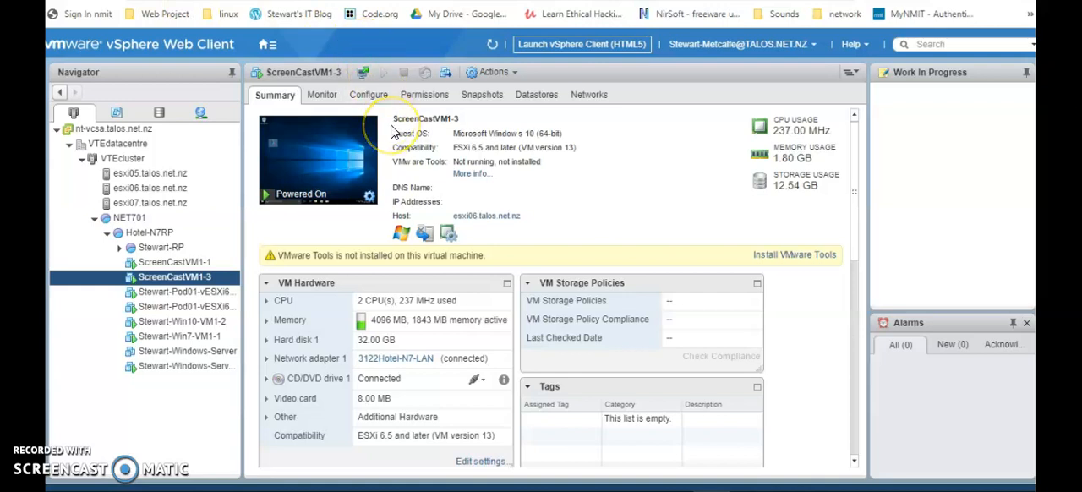
Revert ScreenCastVM1-3 to the snapshot "without iometer and cpubusy".
left_click(484, 96)
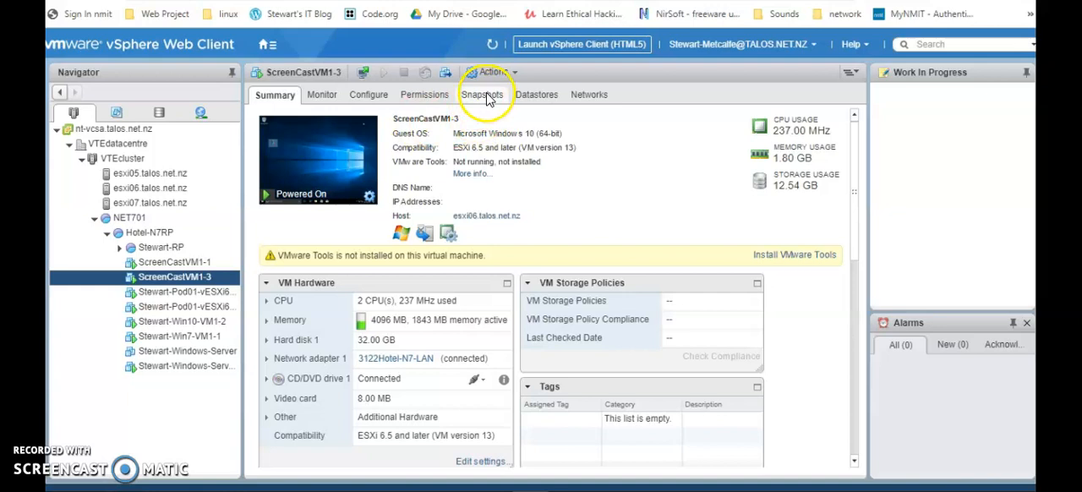
left_click(366, 154)
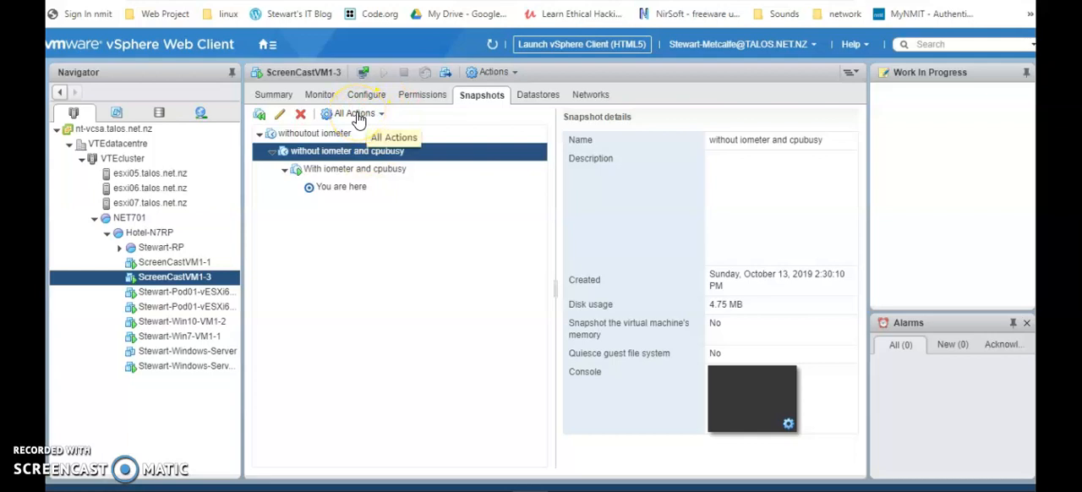
left_click(358, 117)
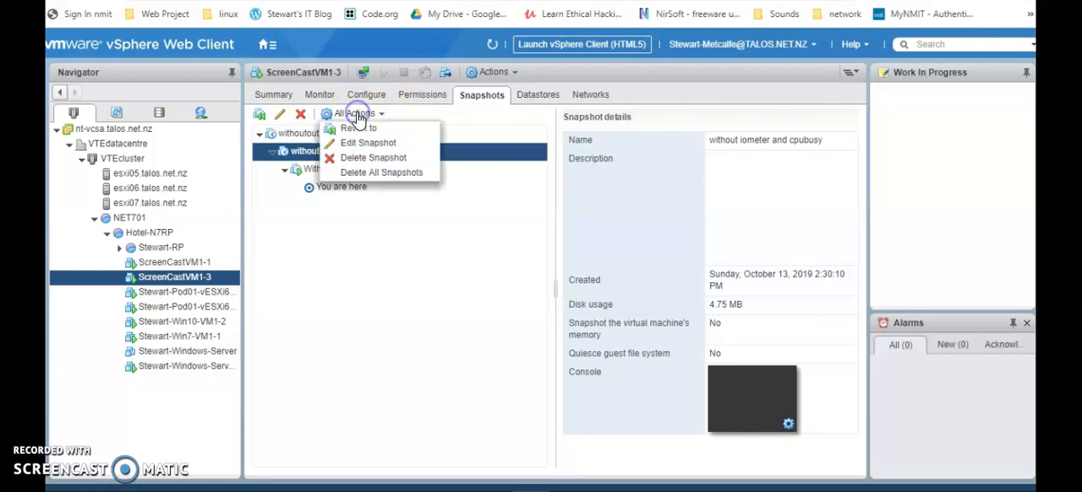
left_click(363, 128)
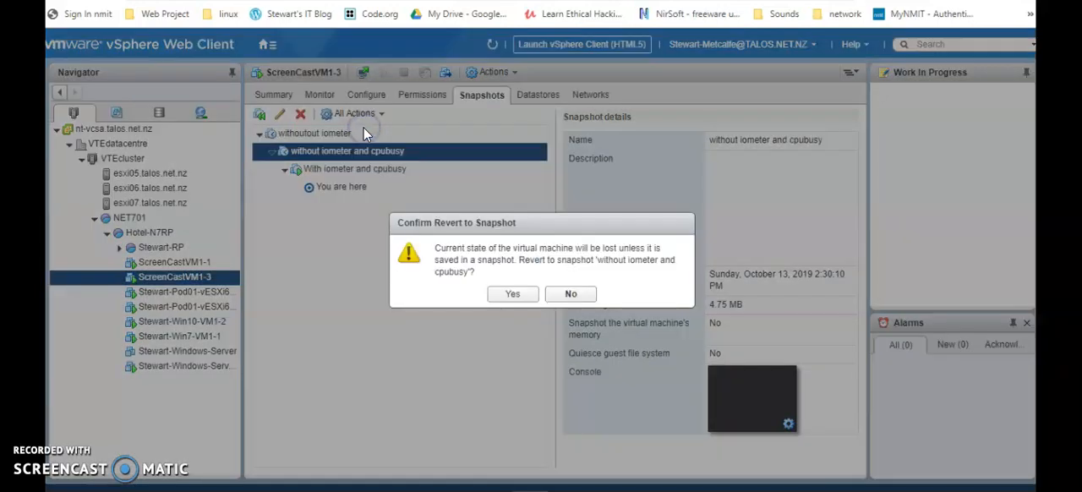
left_click(512, 295)
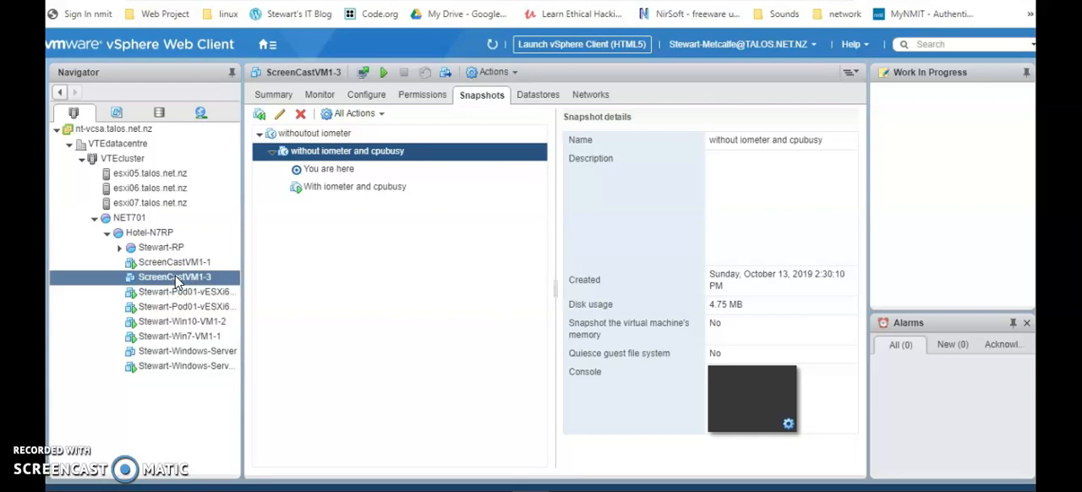
Power on ScreenCastVM1-3 and open its guest console.
left_click(321, 94)
left_click(267, 76)
left_click(272, 95)
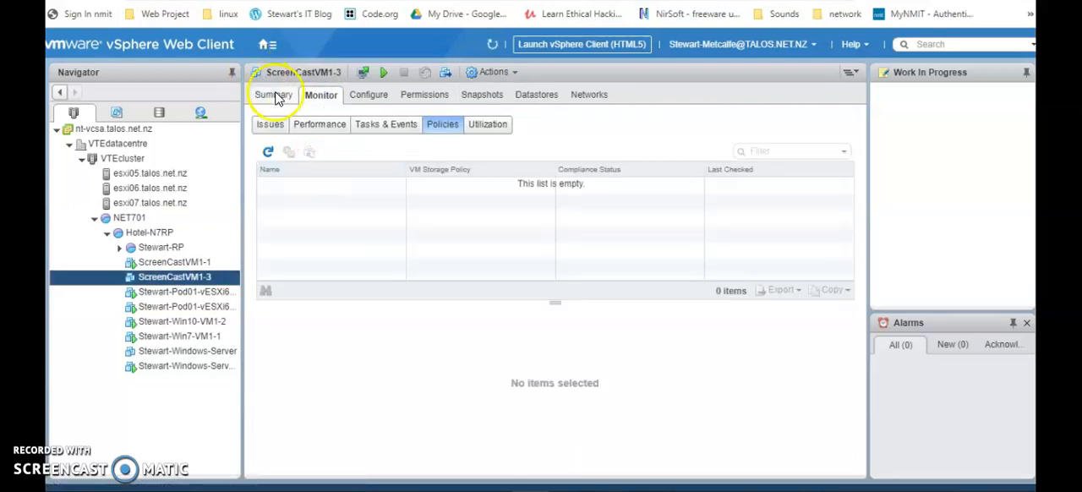
left_click(322, 173)
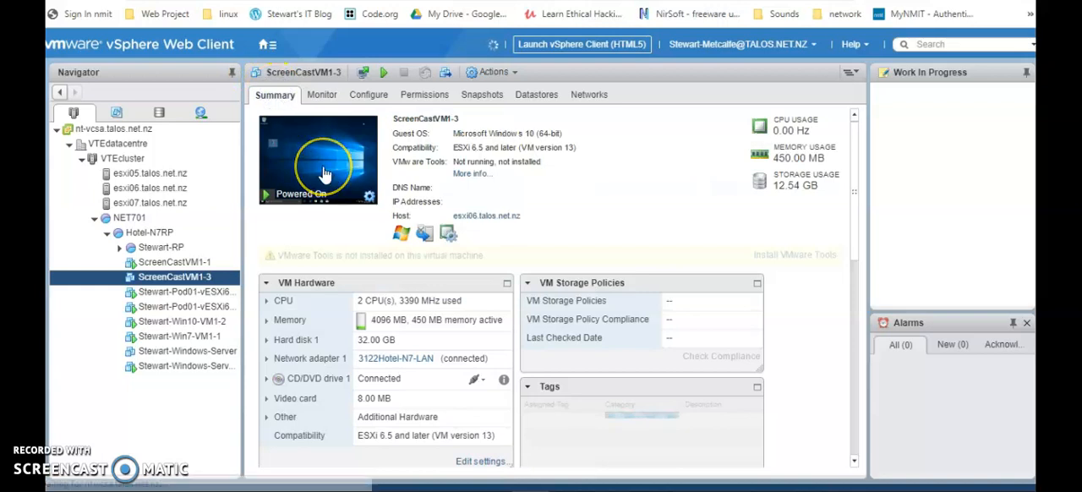
left_click(384, 72)
left_click(319, 175)
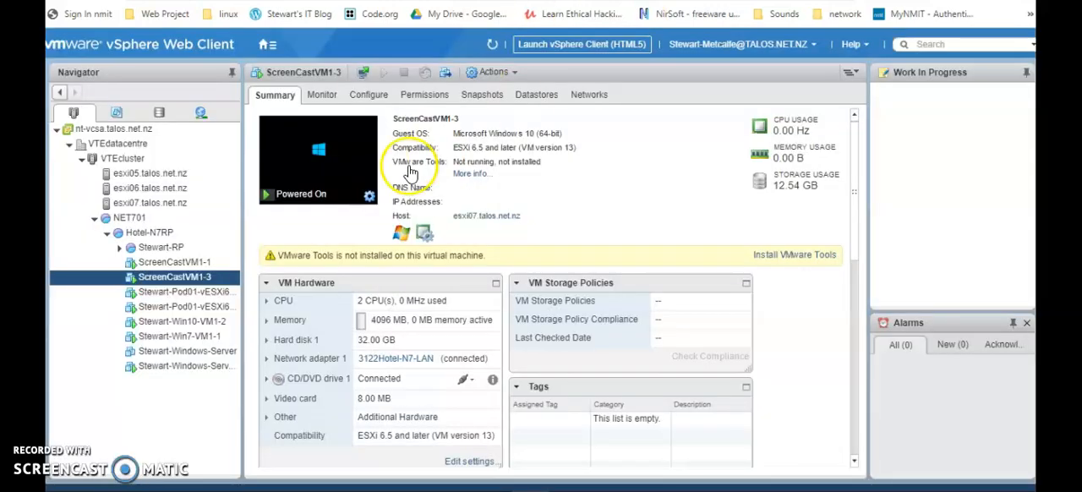
left_click(330, 173)
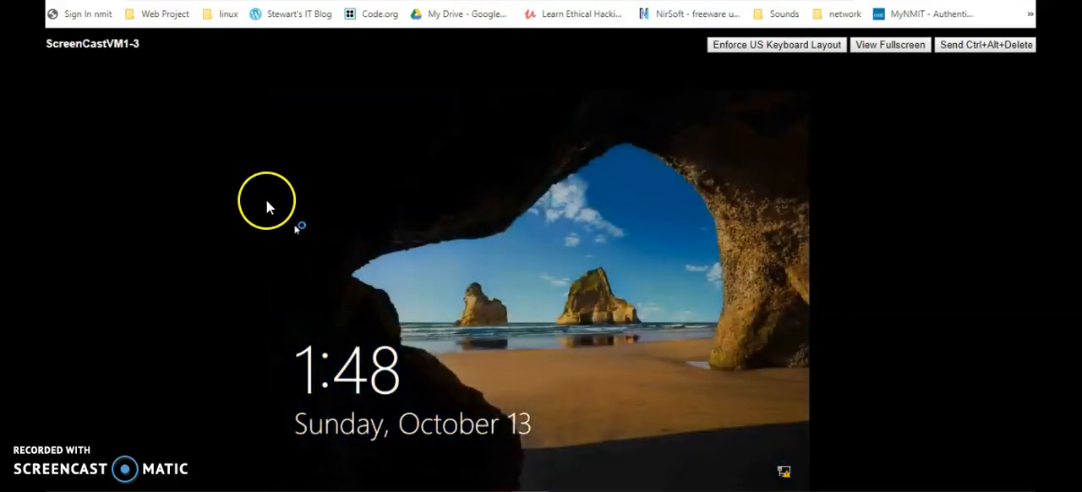
Sign in to the ScreenCastVM1-3 guest by entering the account password.
left_click(486, 311)
type("p")
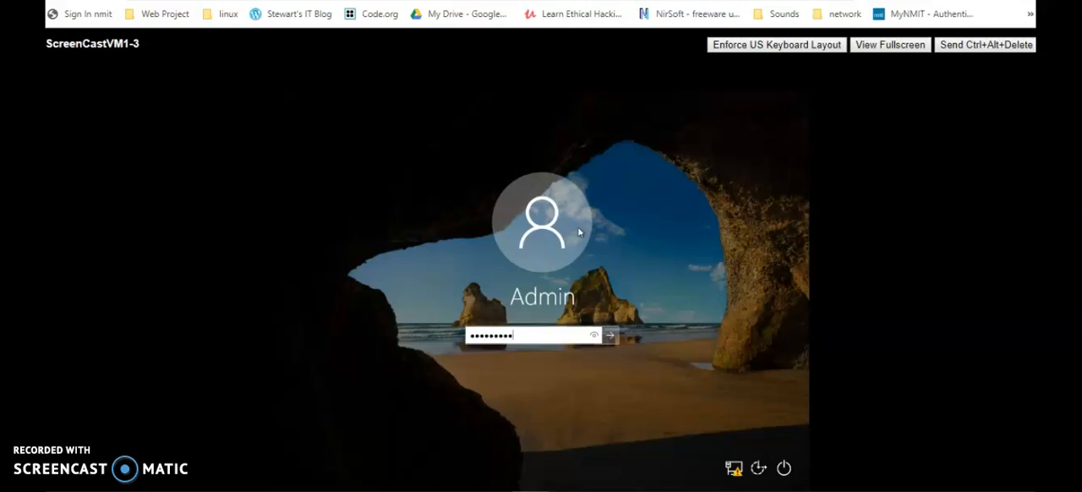
key("Return")
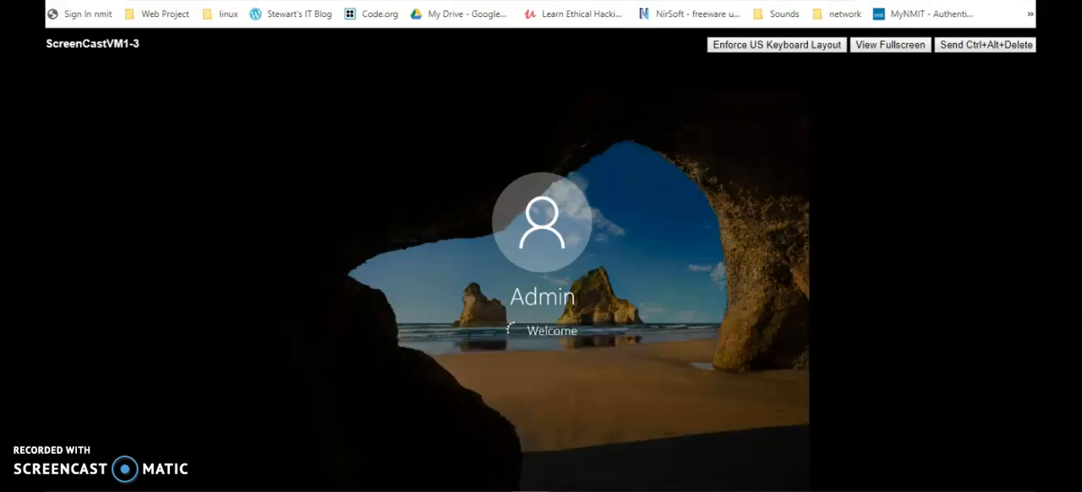
left_click(577, 297)
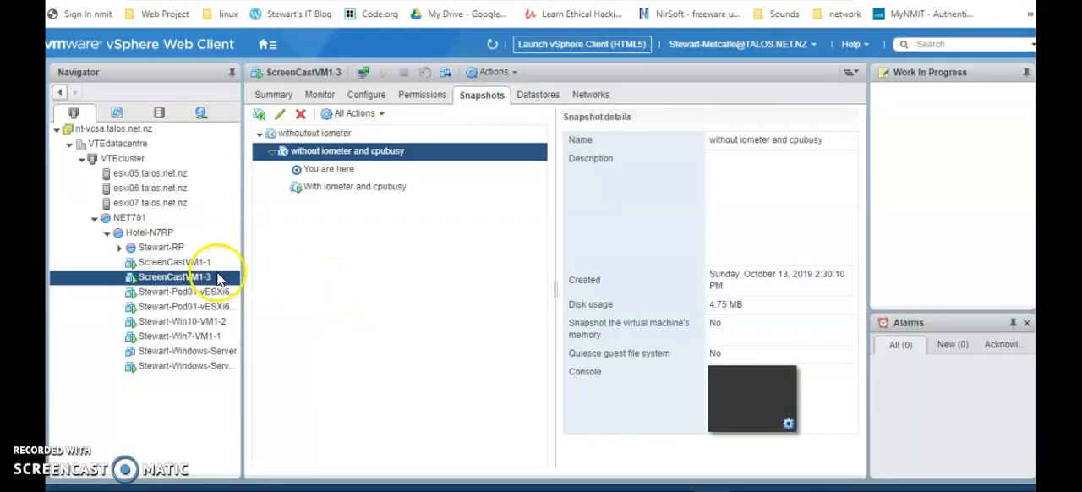
Revert ScreenCastVM1-3 to the snapshot "With iometer and cpubusy".
left_click(309, 135)
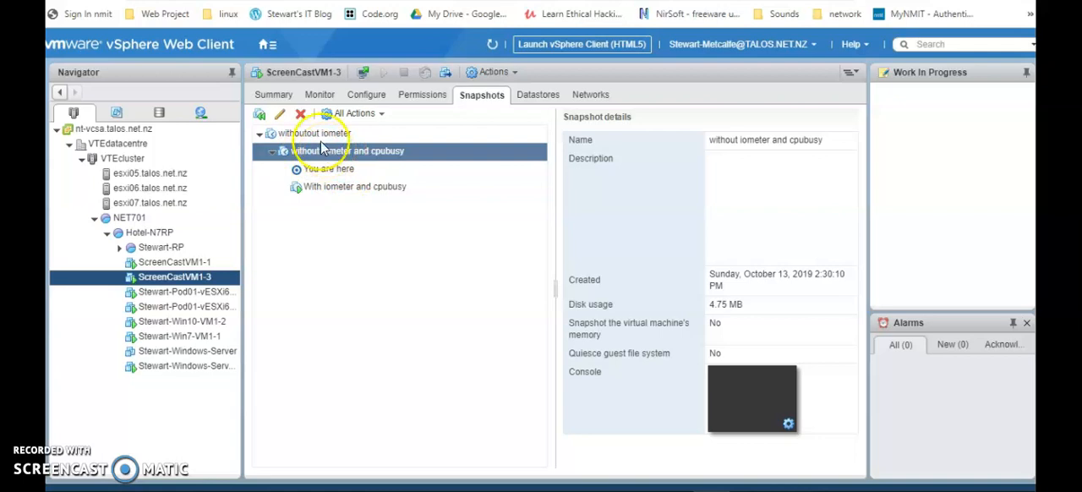
left_click(340, 191)
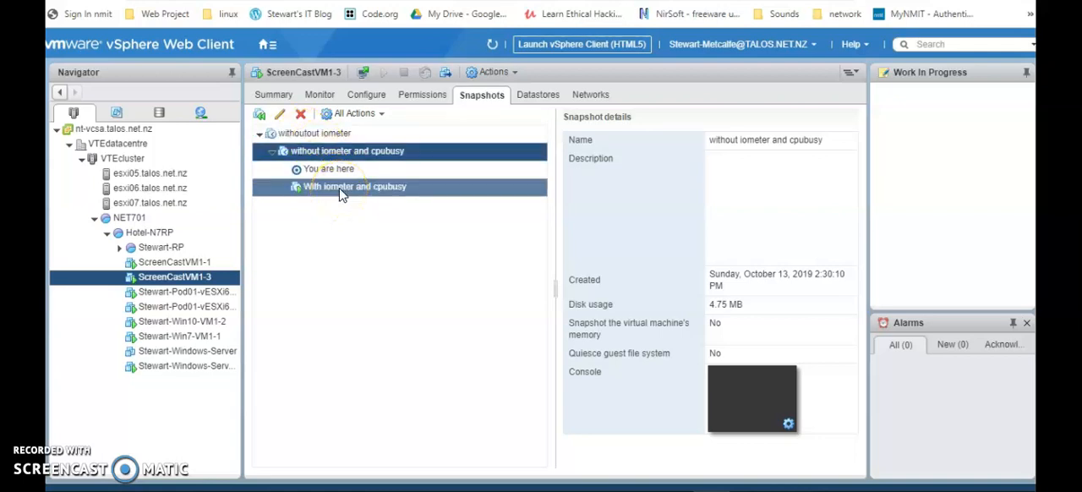
left_click(339, 187)
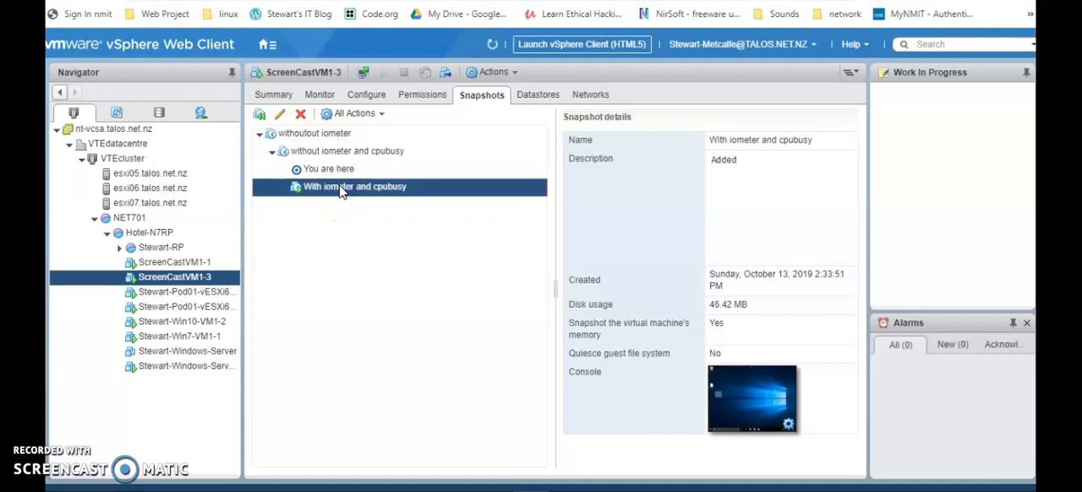
left_click(355, 113)
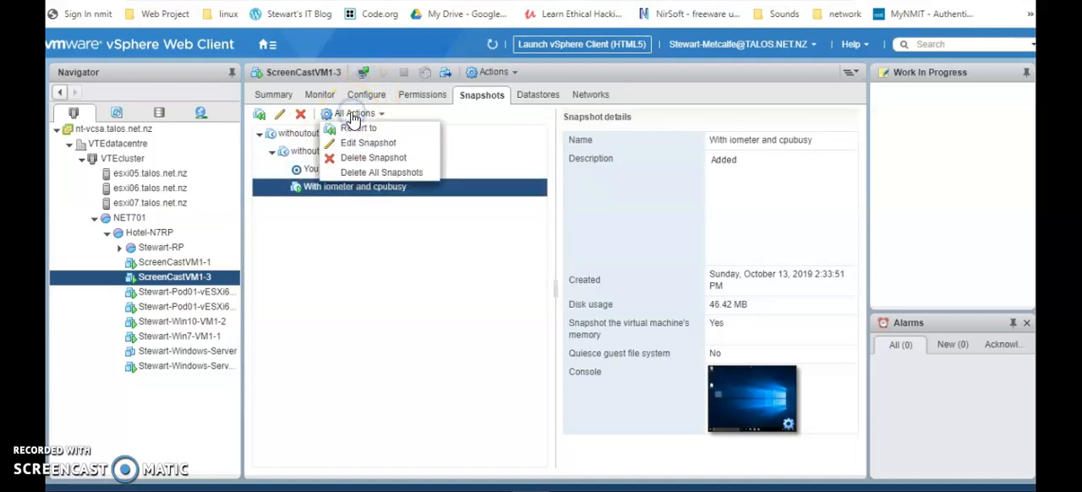
left_click(366, 127)
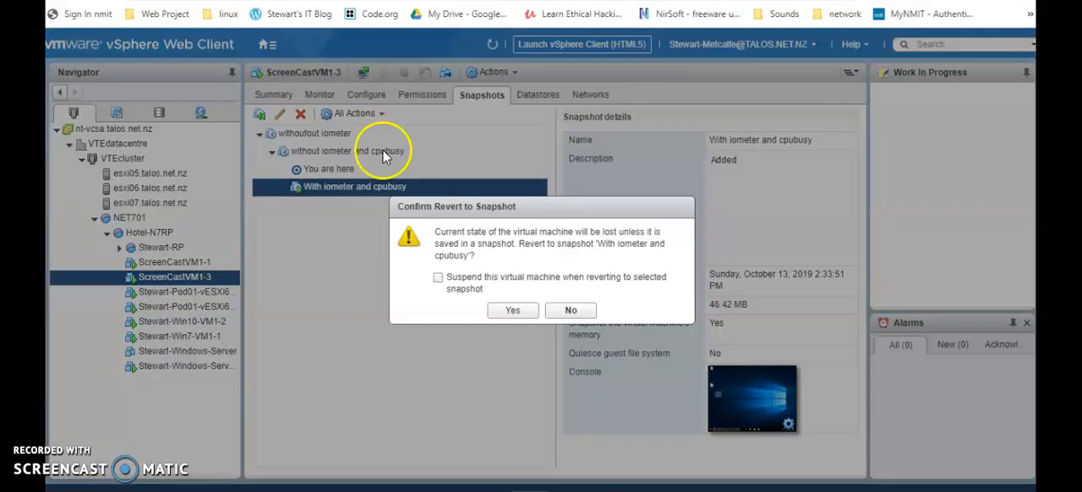
left_click(438, 278)
left_click(513, 312)
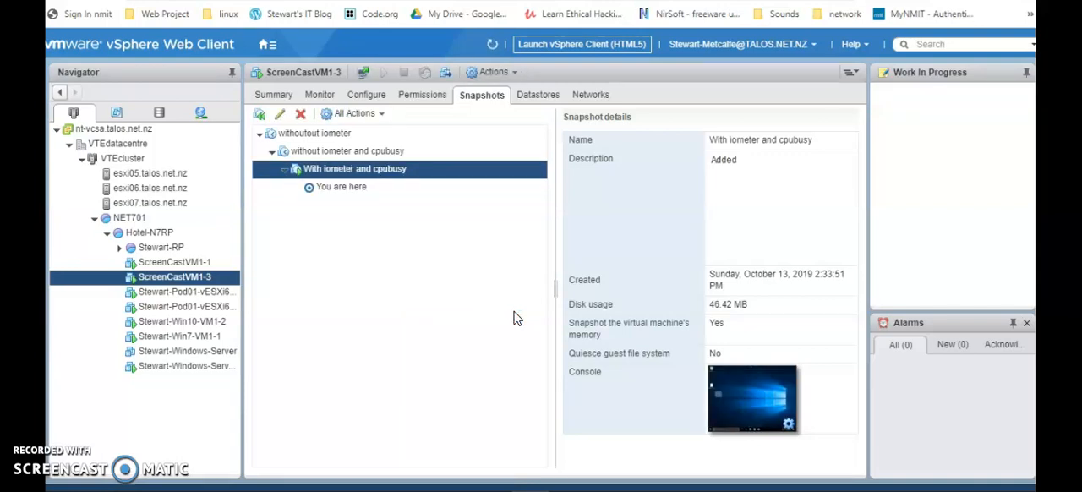
Open ScreenCastVM1-3's guest console to check the machine after the revert.
left_click(746, 410)
left_click(302, 133)
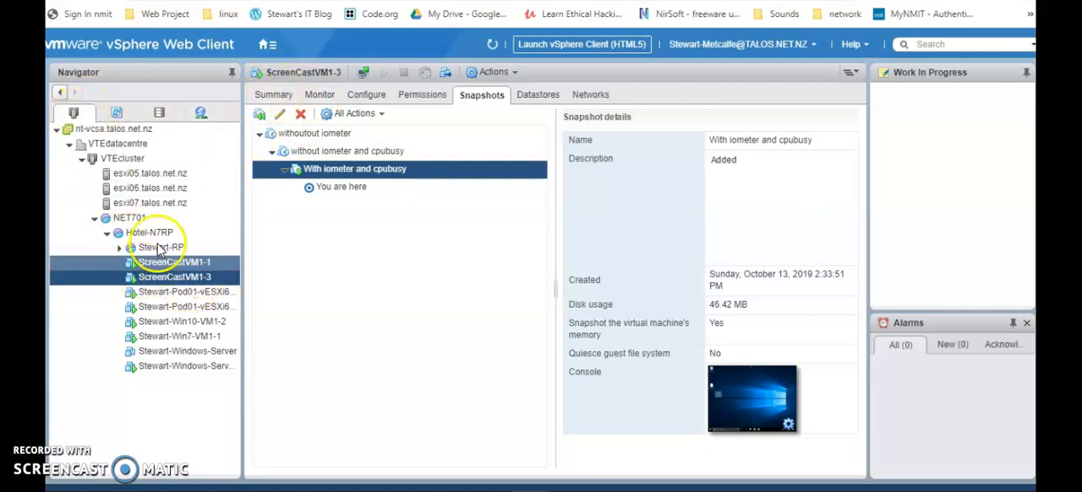
left_click(272, 95)
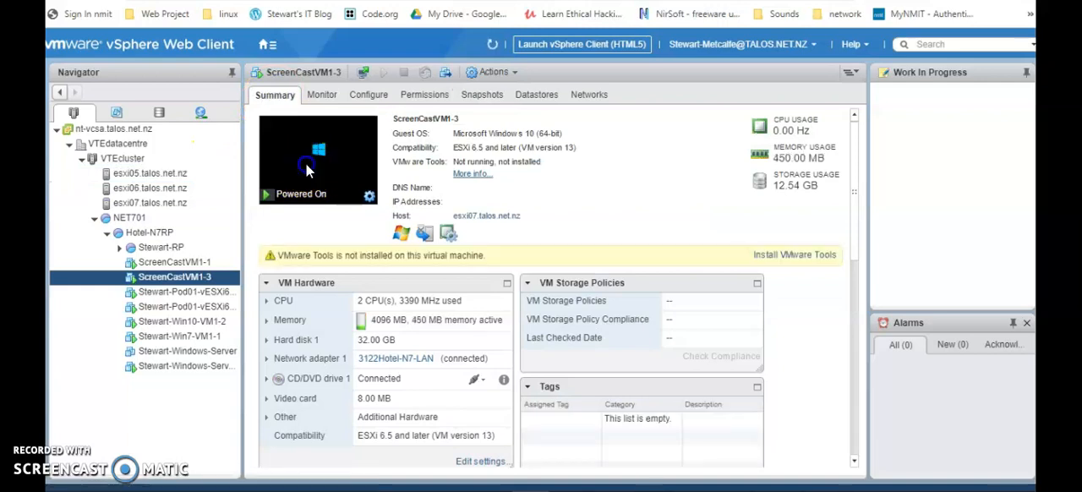
left_click(307, 170)
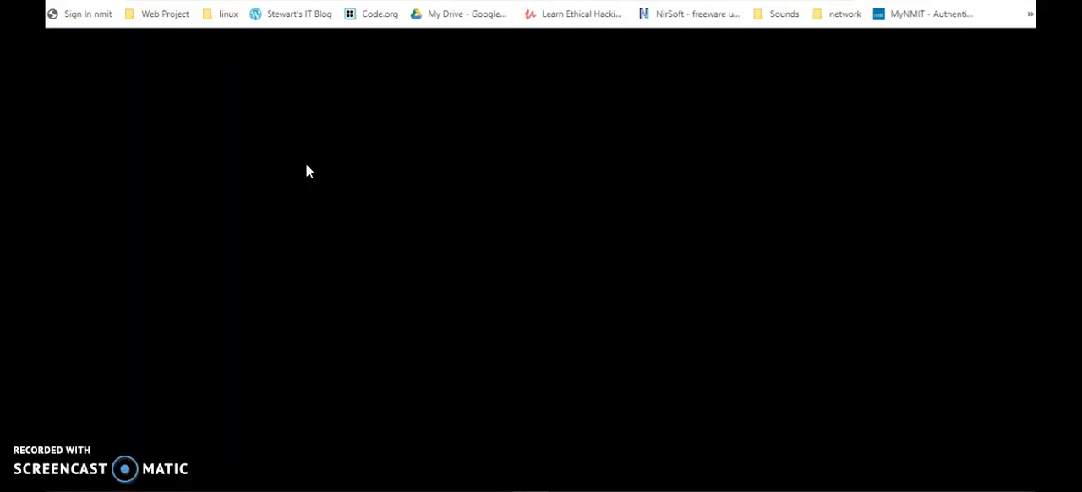
left_click(366, 205)
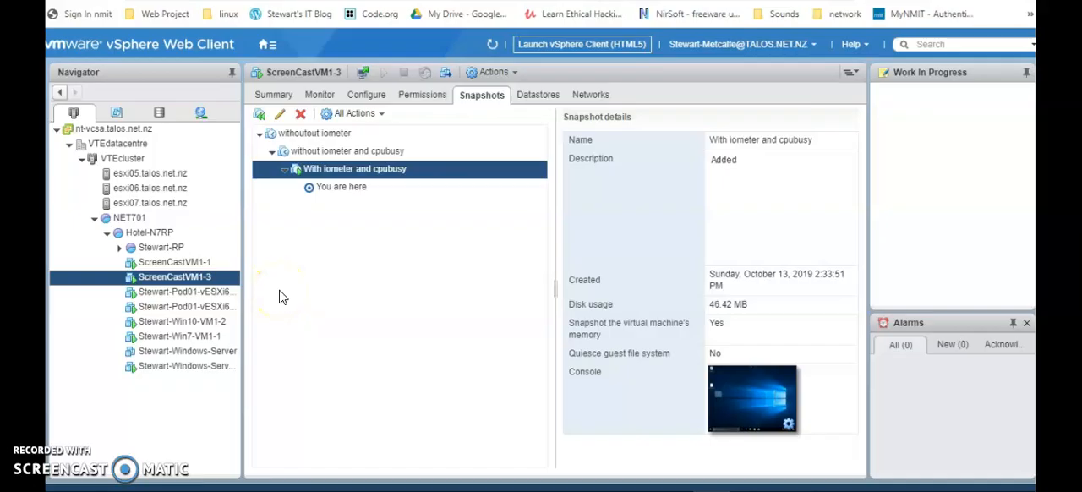
Delete the "without iometer and cpubusy" snapshot of ScreenCastVM1-3.
left_click(330, 157)
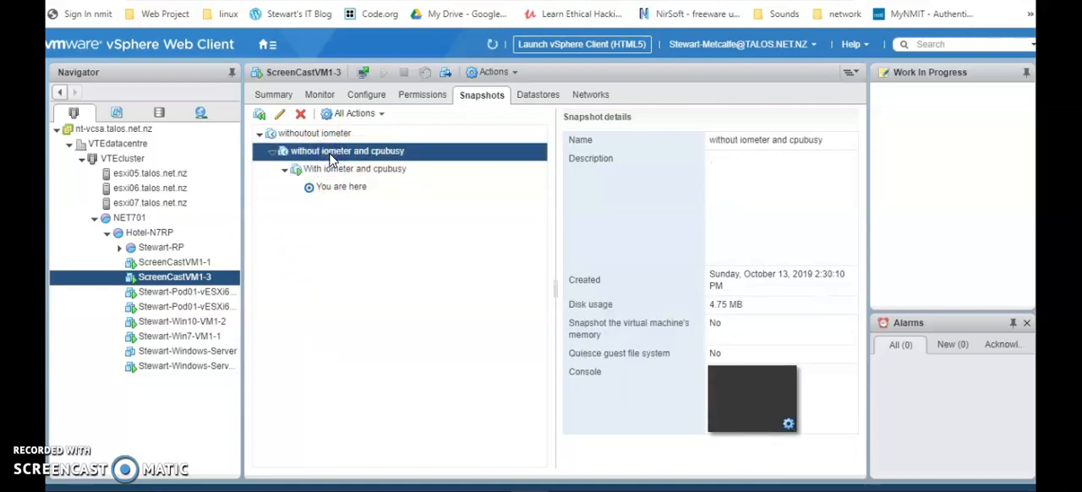
left_click(301, 119)
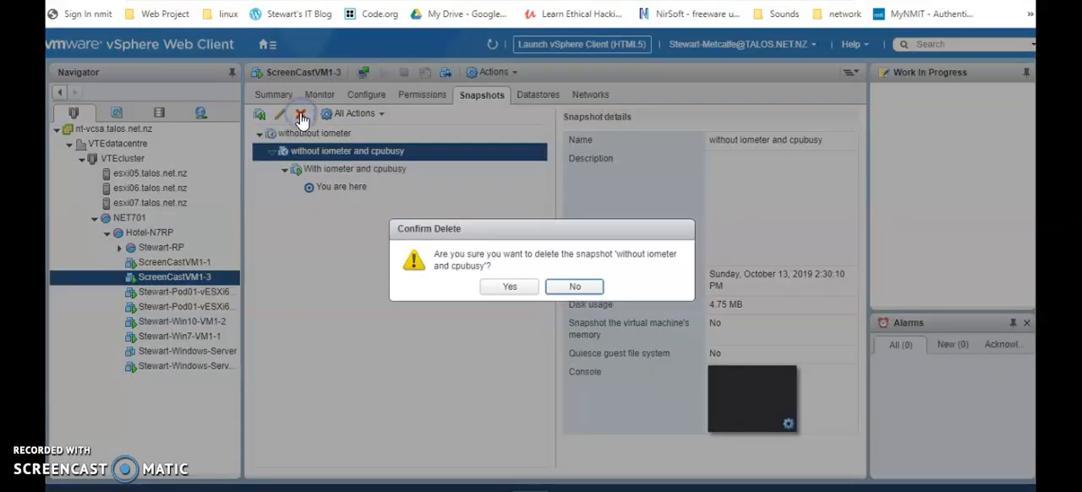
left_click(505, 287)
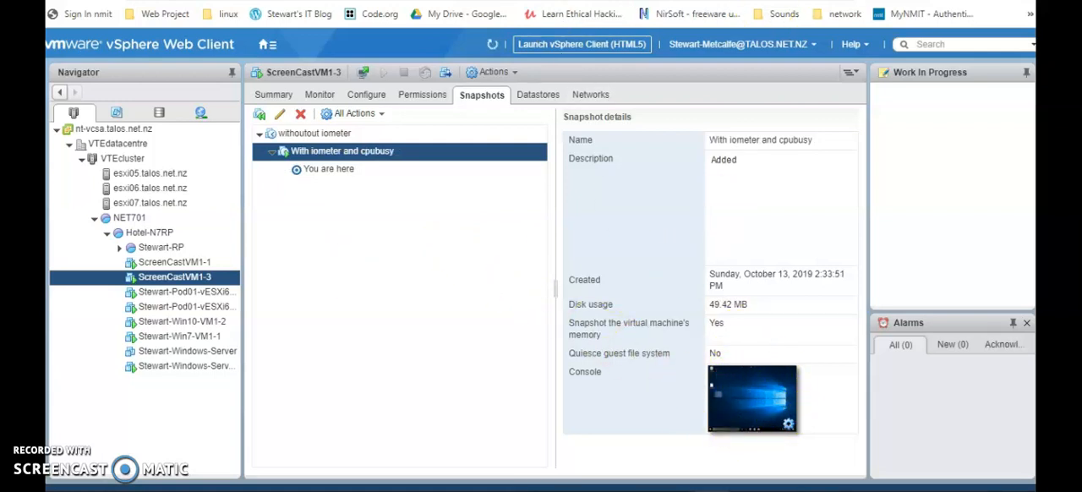
Delete all remaining snapshots of ScreenCastVM1-3 and consolidate them into a single disk.
key("ctrl+Tab")
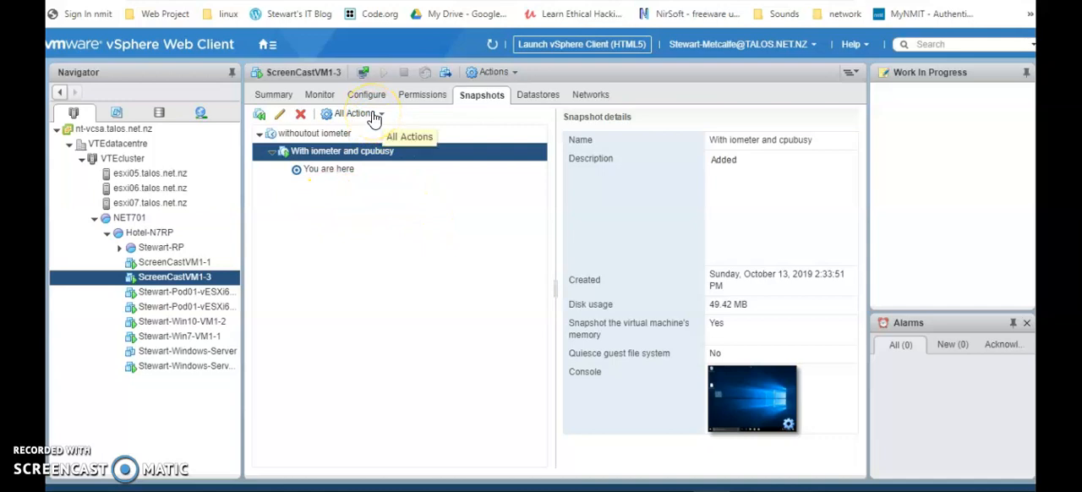
left_click(380, 151)
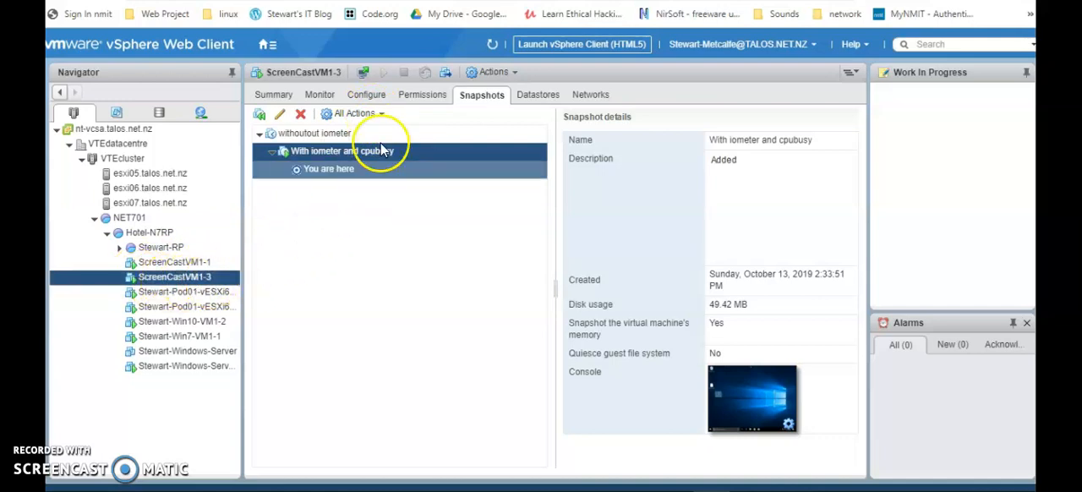
left_click(352, 116)
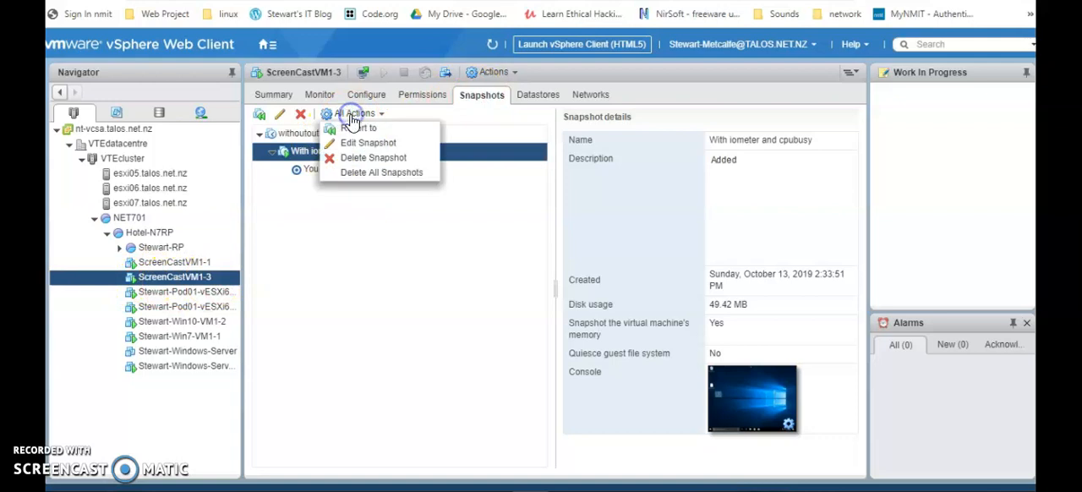
left_click(374, 173)
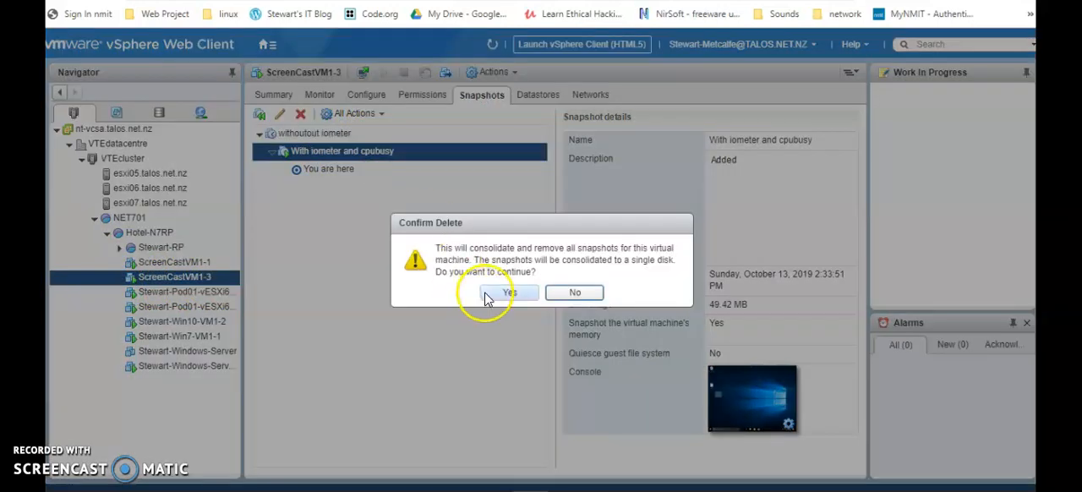
left_click(501, 294)
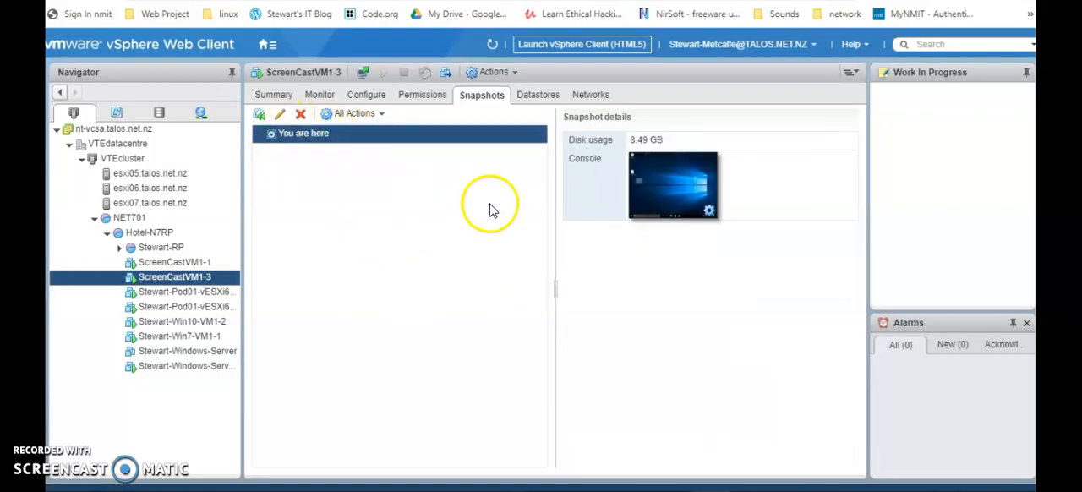
Check the ScreenCastVM1-3 guest desktop for the IOMETER and CPUBUSY files, and return to the virtual machine's snapshot list.
left_click(650, 196)
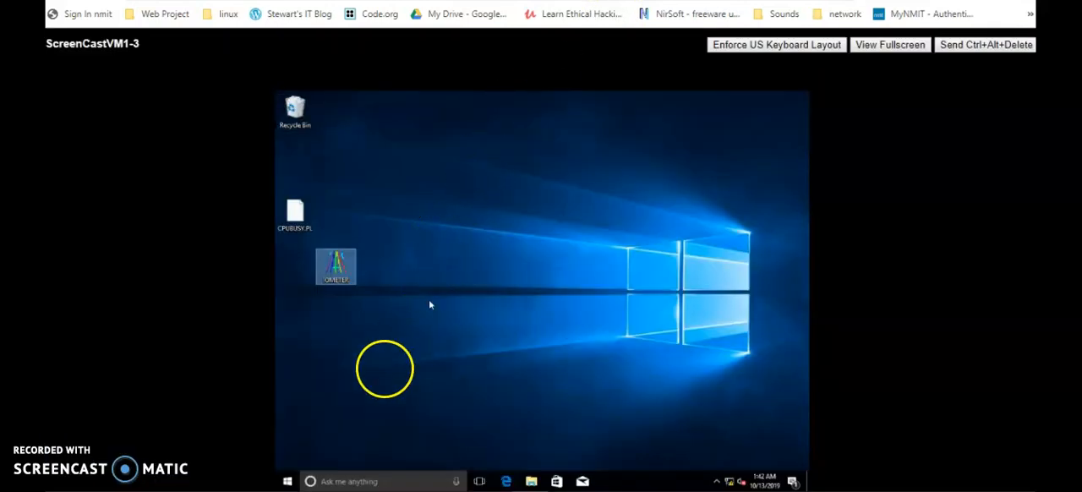
left_click(336, 292)
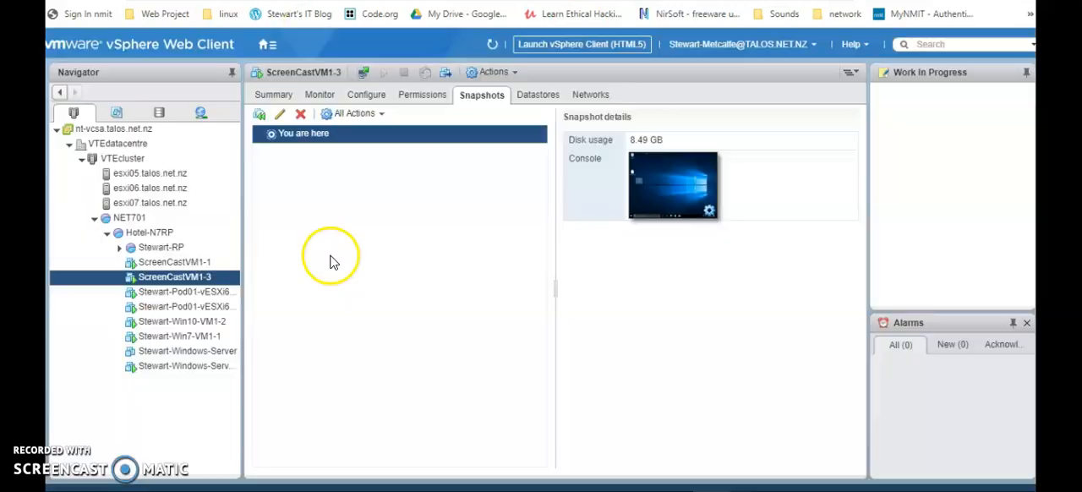
left_click(330, 261)
left_click(333, 259)
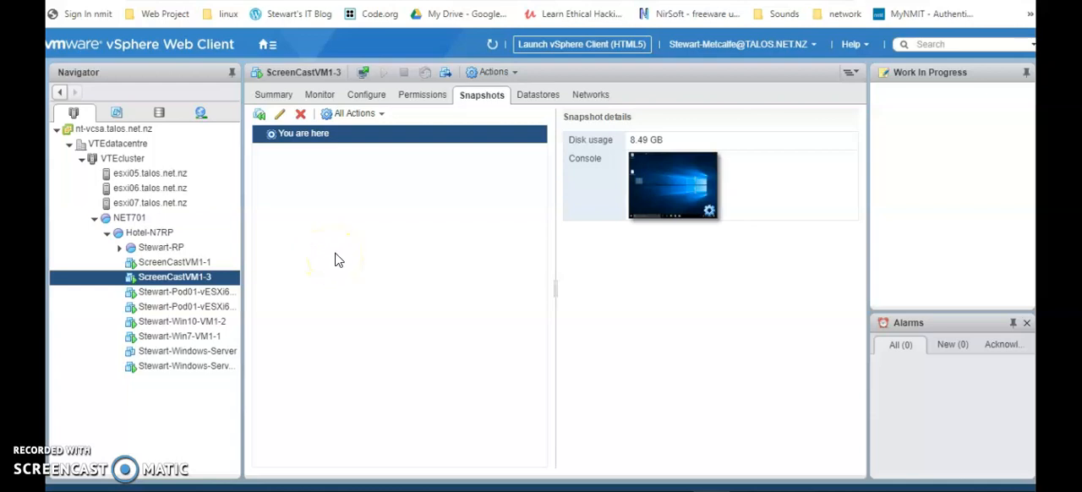